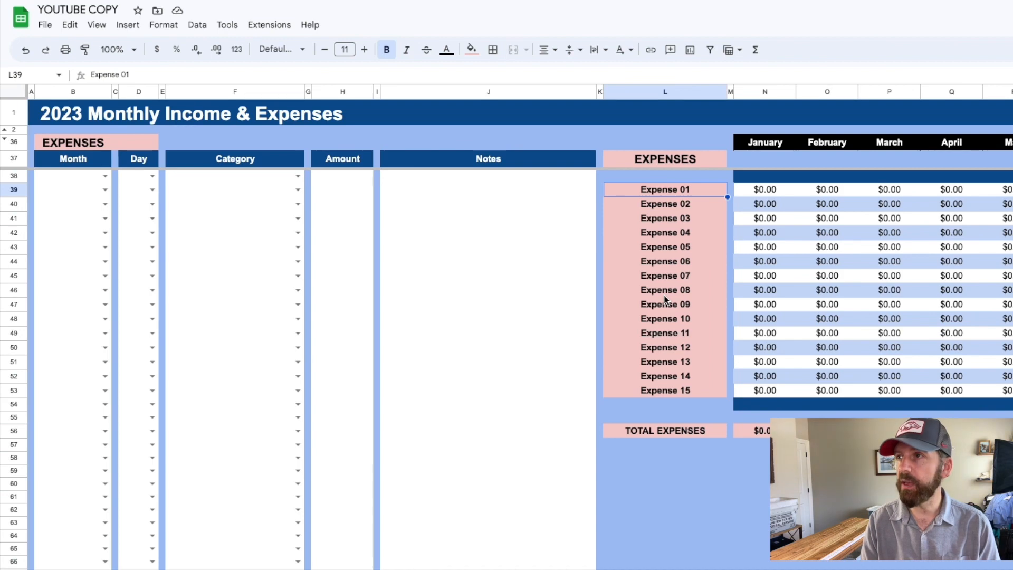
Step: Rename the first two expense categories to "Supplies" and "Software/ Subscriptions" in L39 and L40
{"action": "type", "text": "Supplies"}
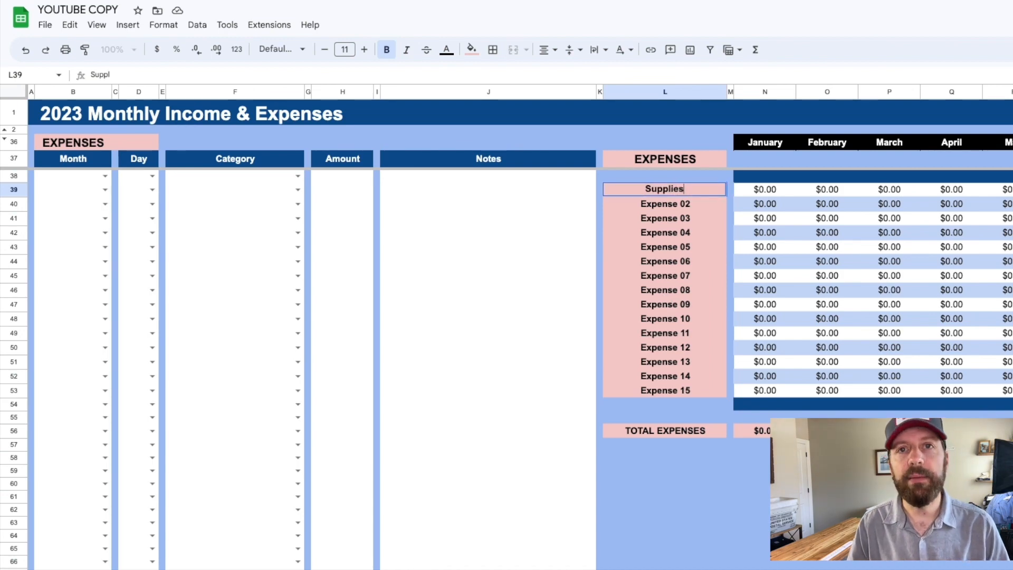
{"action": "key", "text": "Return"}
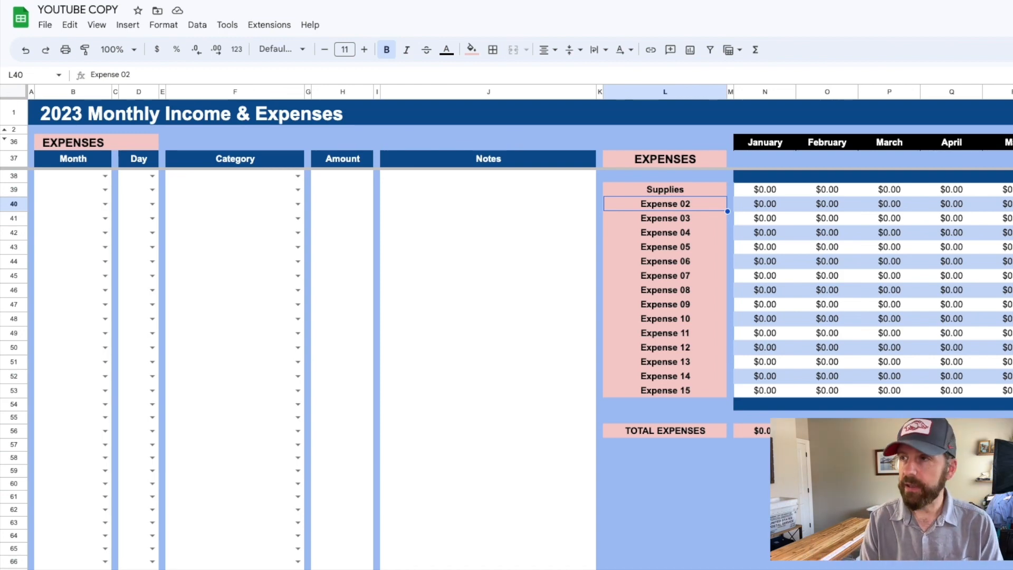
{"action": "type", "text": "Softwa"}
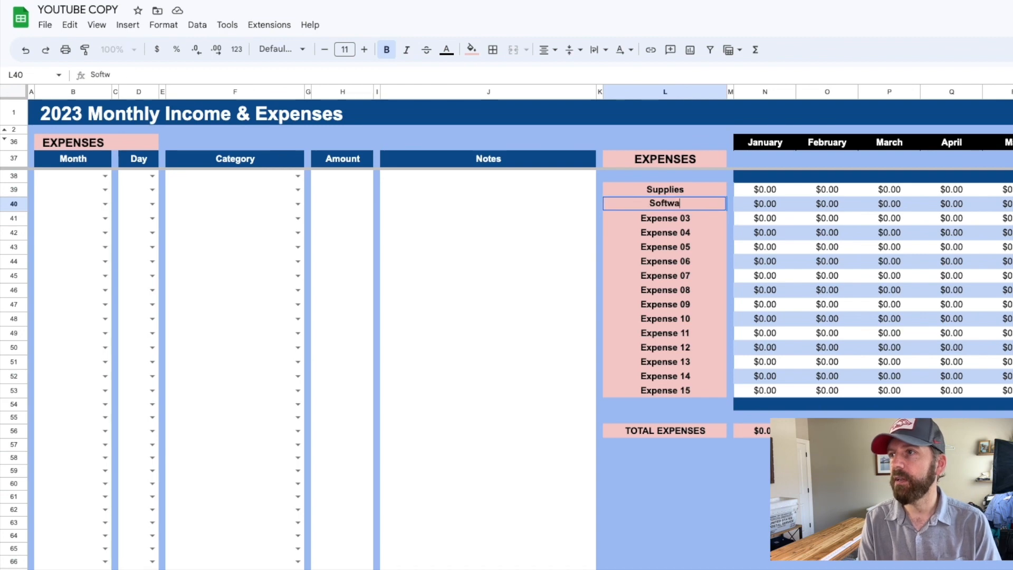
{"action": "type", "text": "re/ Subr"}
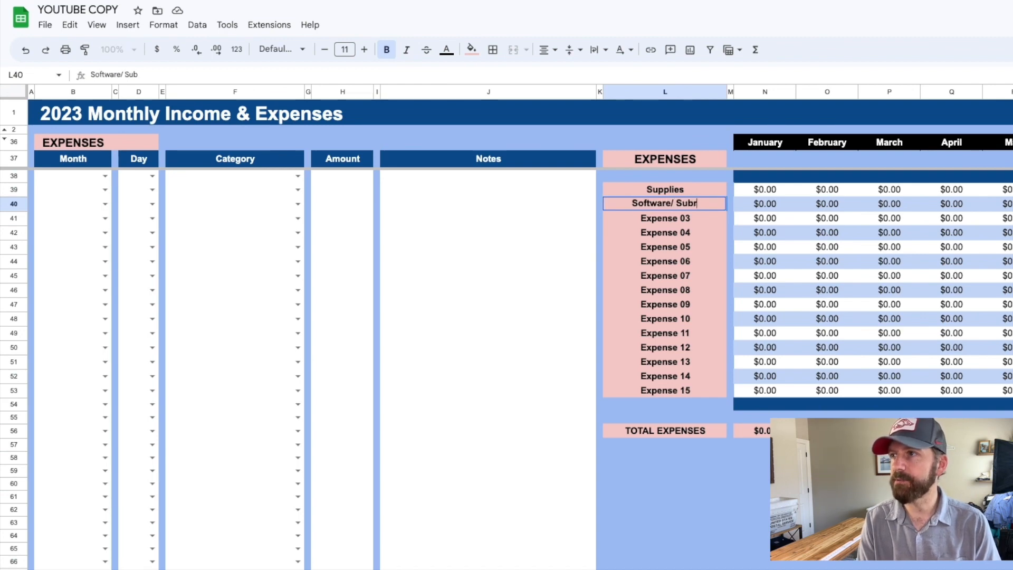
{"action": "type", "text": "criptions"}
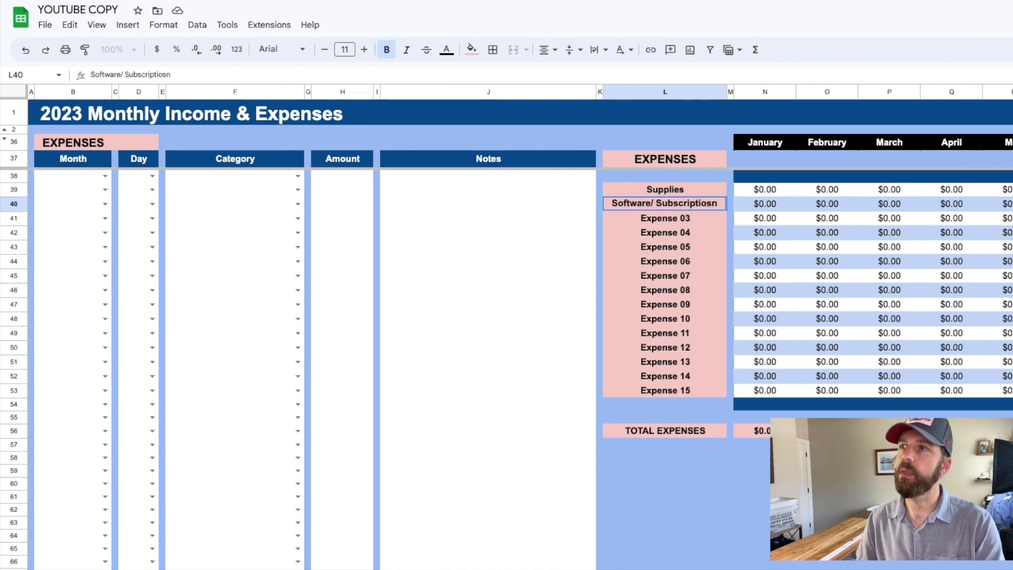
{"action": "key", "text": "Return"}
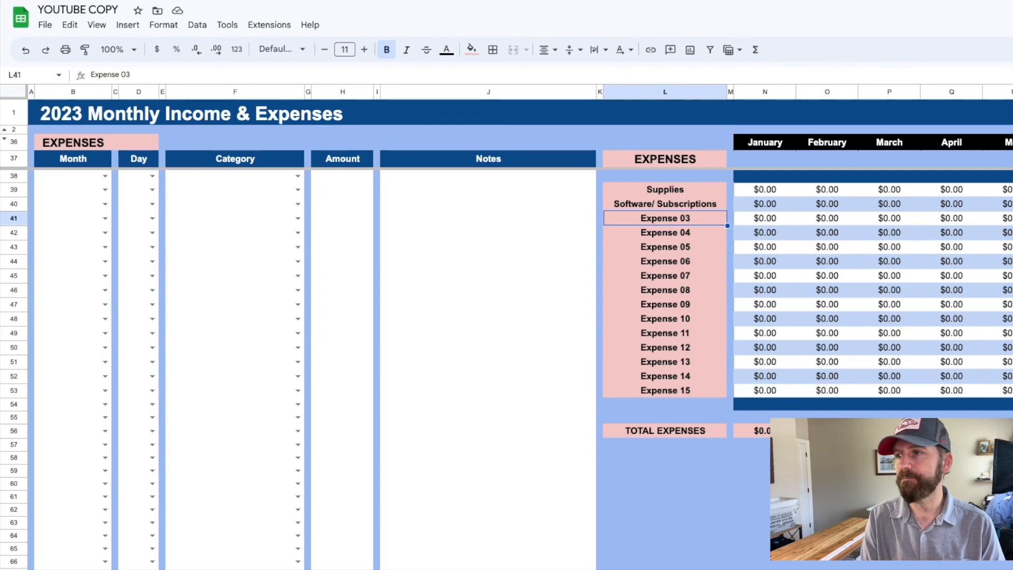
Step: Rename the Expense 03 and Expense 04 categories to "Legal Services" and "Office Expense"
{"action": "type", "text": "Legal"}
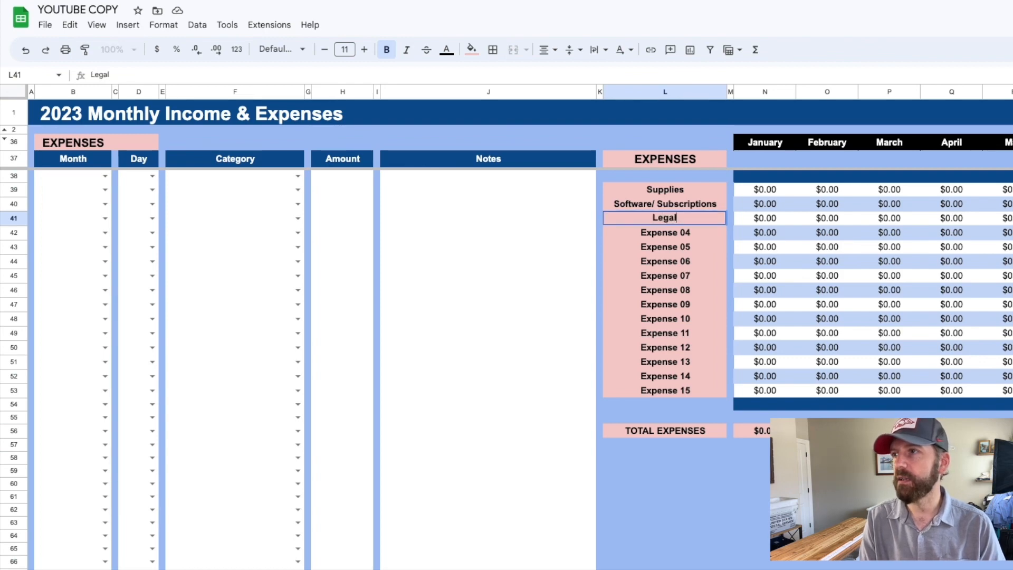
{"action": "type", "text": " Services"}
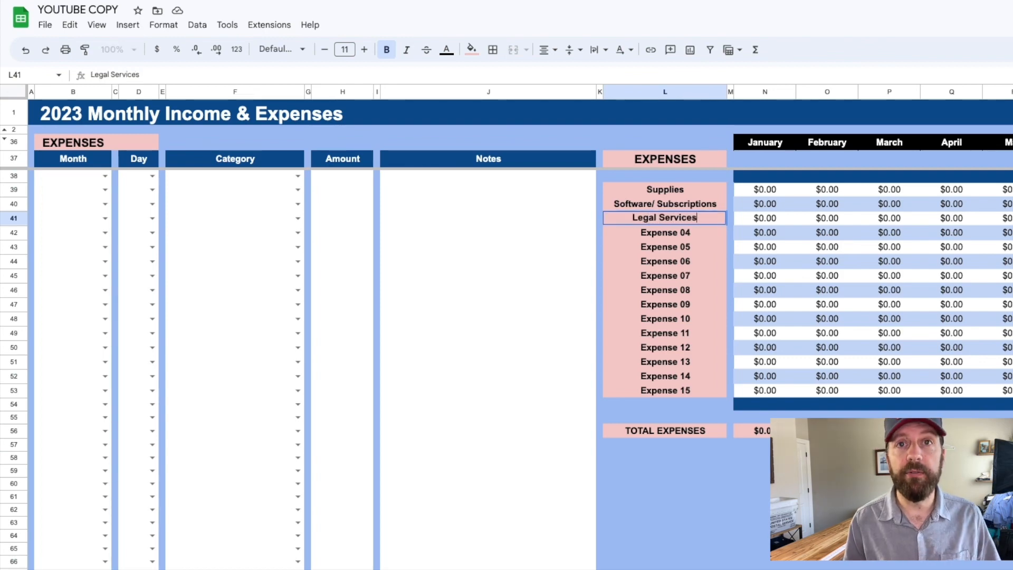
{"action": "key", "text": "Return"}
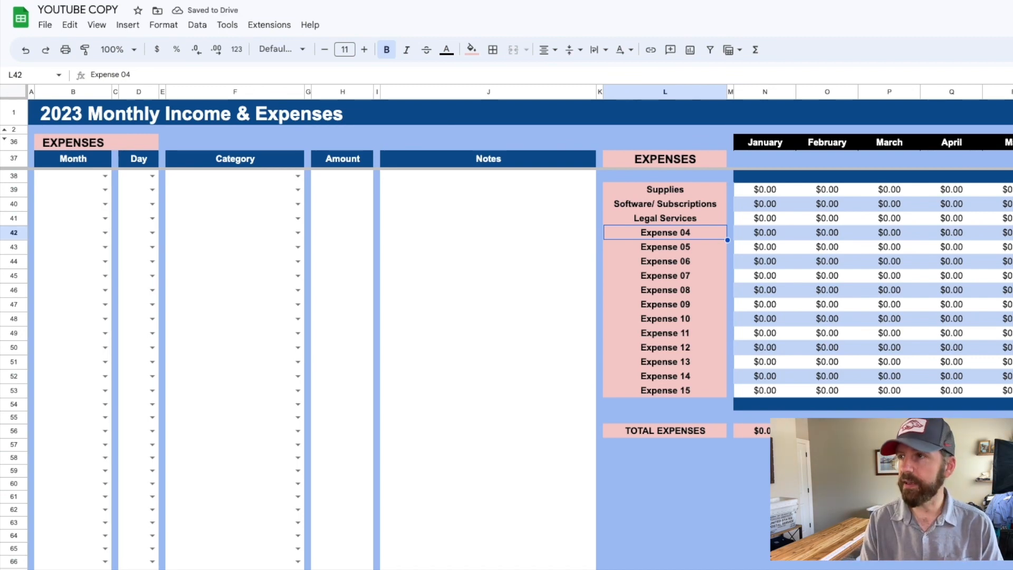
{"action": "type", "text": "Office Expense"}
{"action": "key", "text": "Return"}
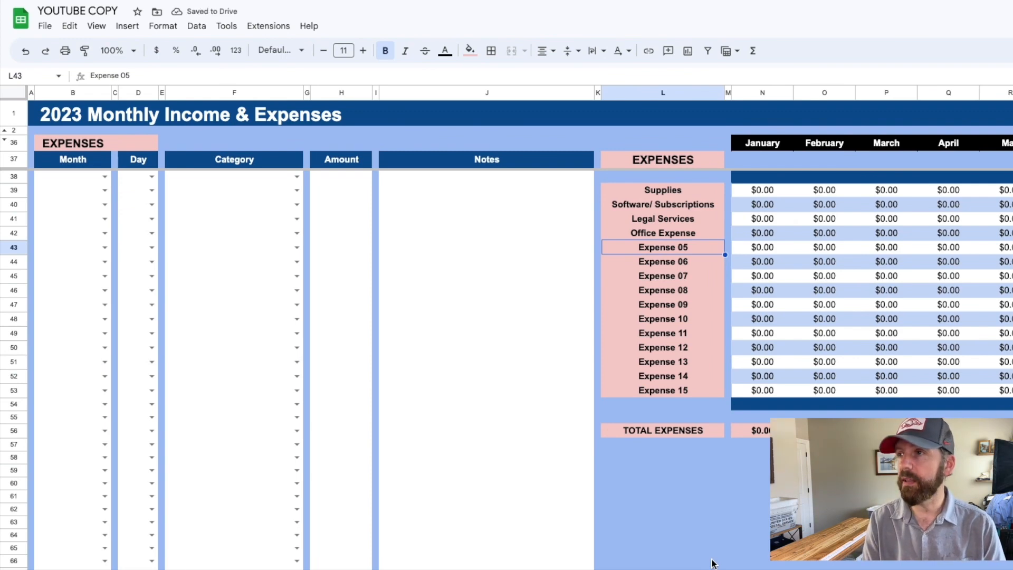
Step: Rename the Expense 05 category to "Return Ebay Shipping Labels"
{"action": "type", "text": "Re"}
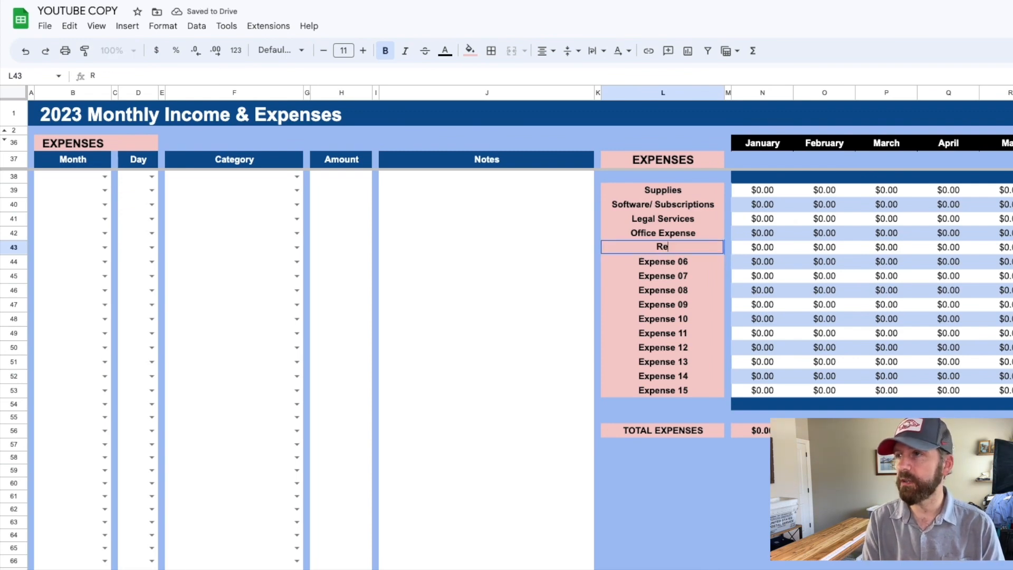
{"action": "type", "text": "turn E"}
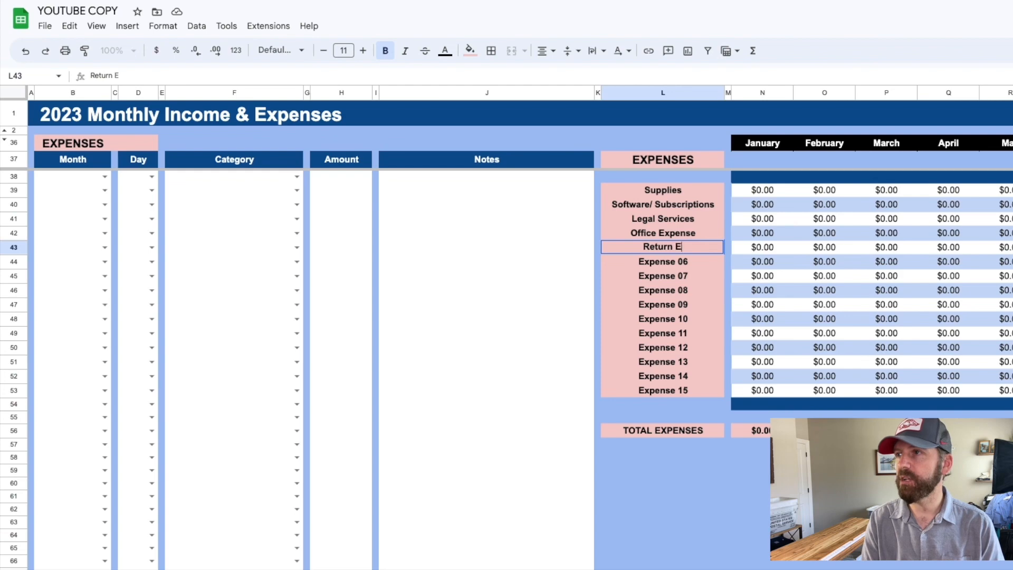
{"action": "type", "text": "bay Shipping Labels"}
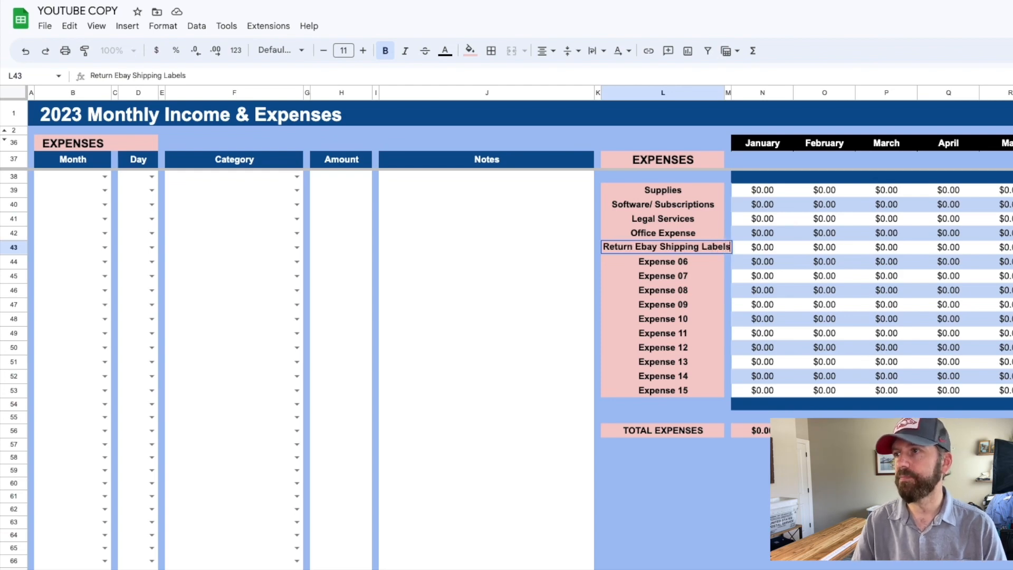
{"action": "key", "text": "Return"}
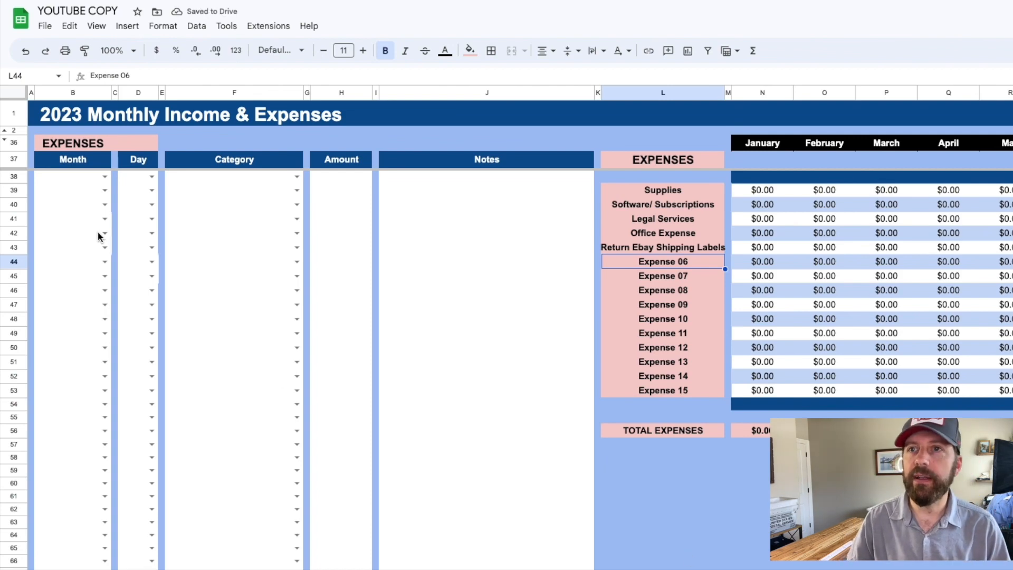
Step: Date the first expense entry in row 38 with month January and day 3rd
{"action": "left_click", "coordinate": [104, 177]}
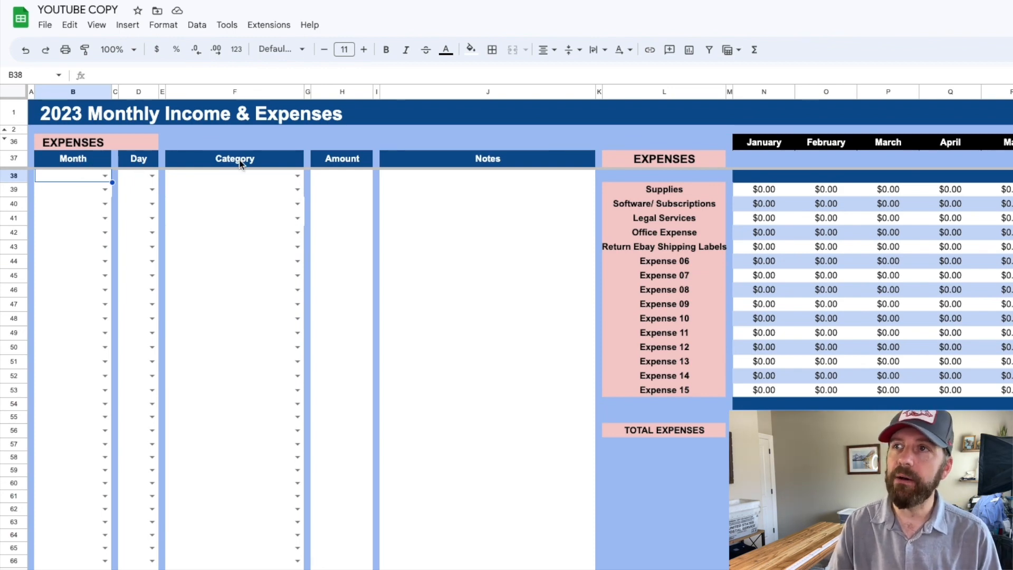
{"action": "left_click", "coordinate": [106, 176]}
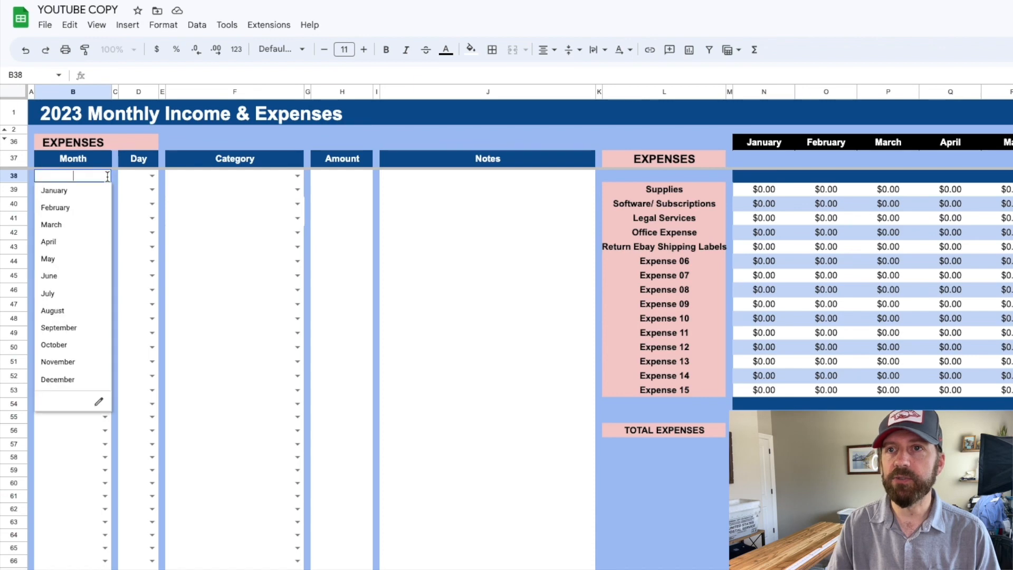
{"action": "left_click", "coordinate": [93, 195]}
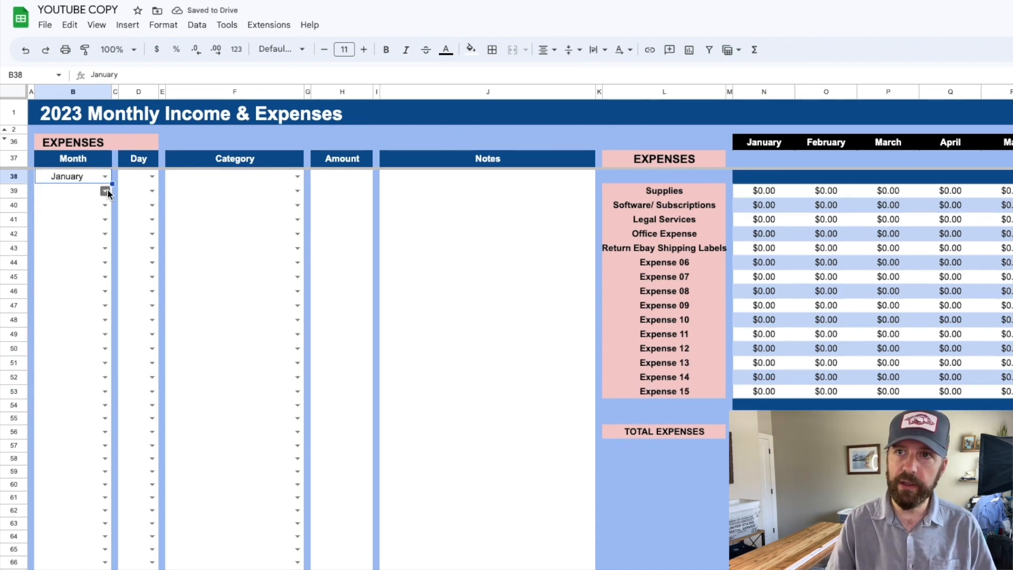
{"action": "left_click", "coordinate": [152, 176]}
{"action": "left_click", "coordinate": [134, 224]}
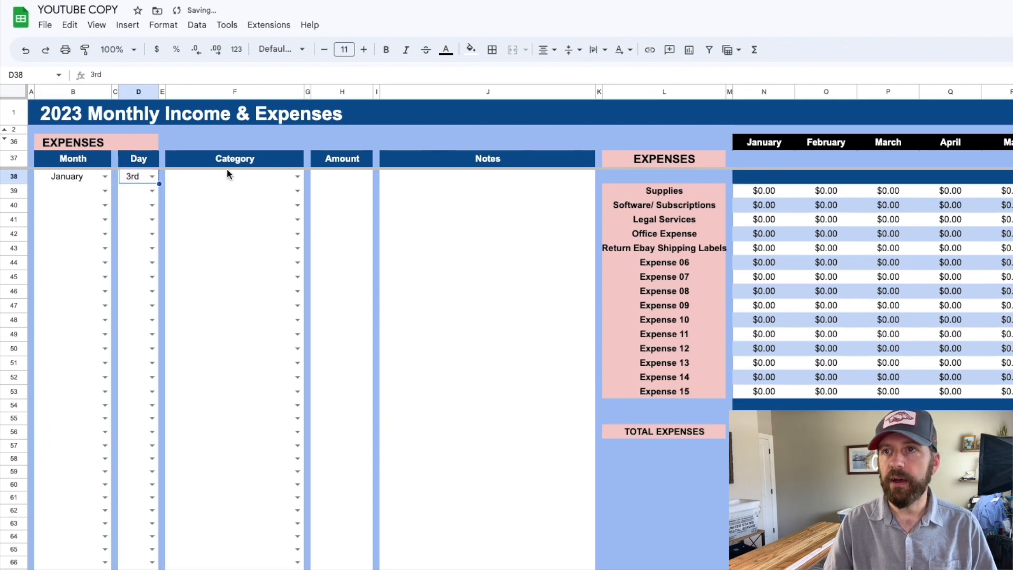
Step: Assign the January 3rd expense to the Supplies category with an amount of 29.69
{"action": "left_click", "coordinate": [297, 176]}
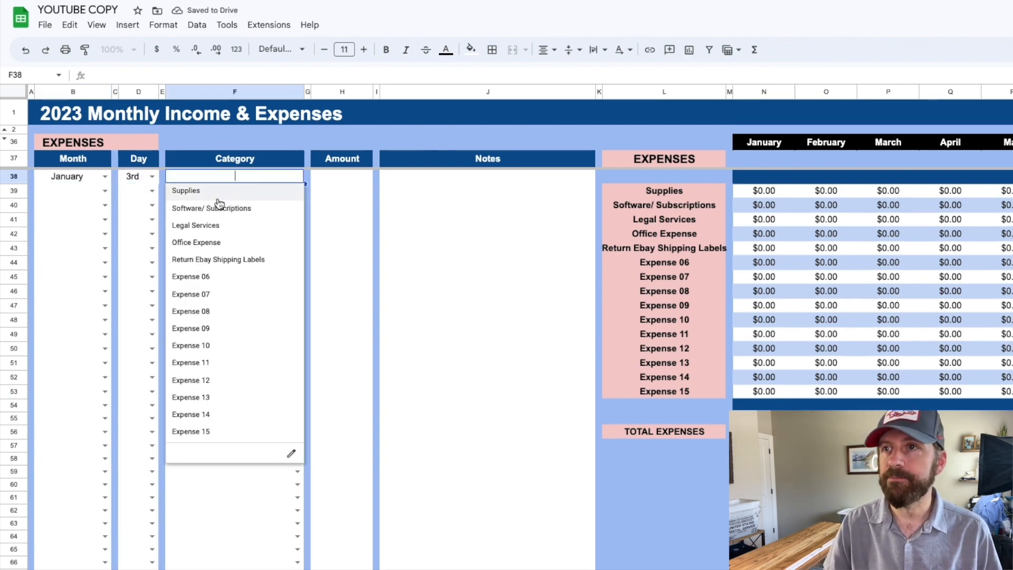
{"action": "left_click", "coordinate": [218, 198]}
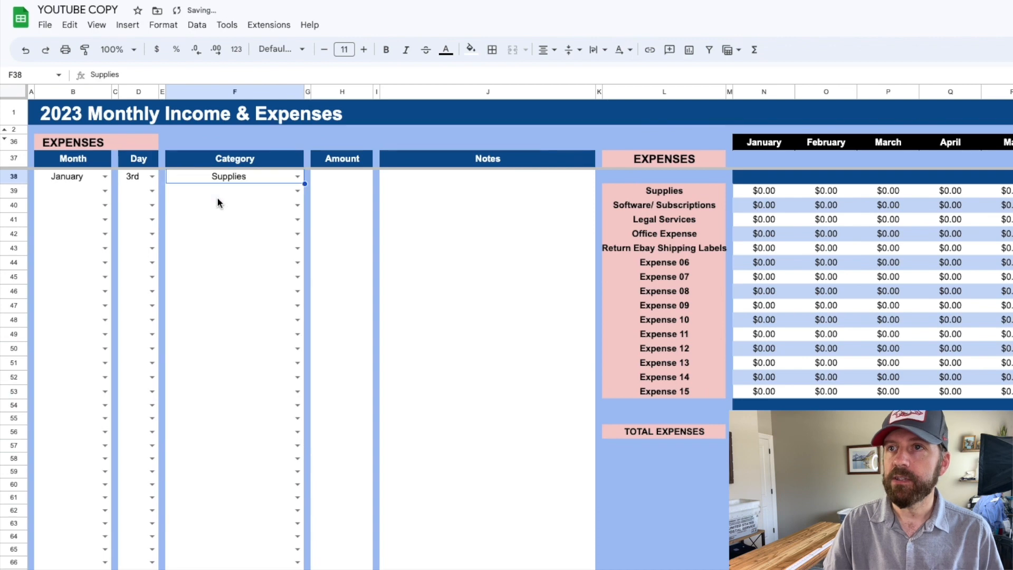
{"action": "left_click", "coordinate": [353, 180]}
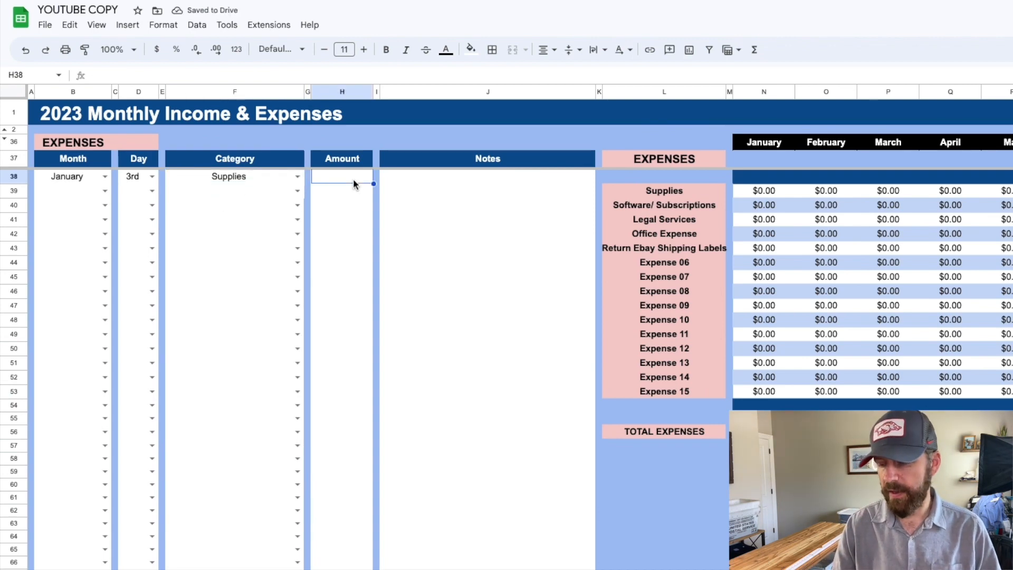
{"action": "type", "text": "29.69"}
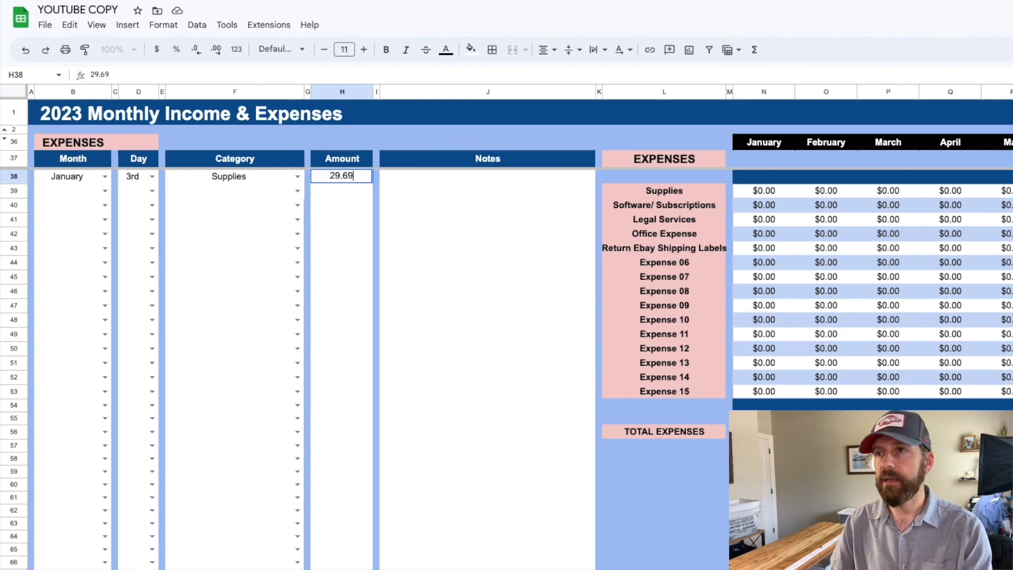
{"action": "key", "text": "Tab"}
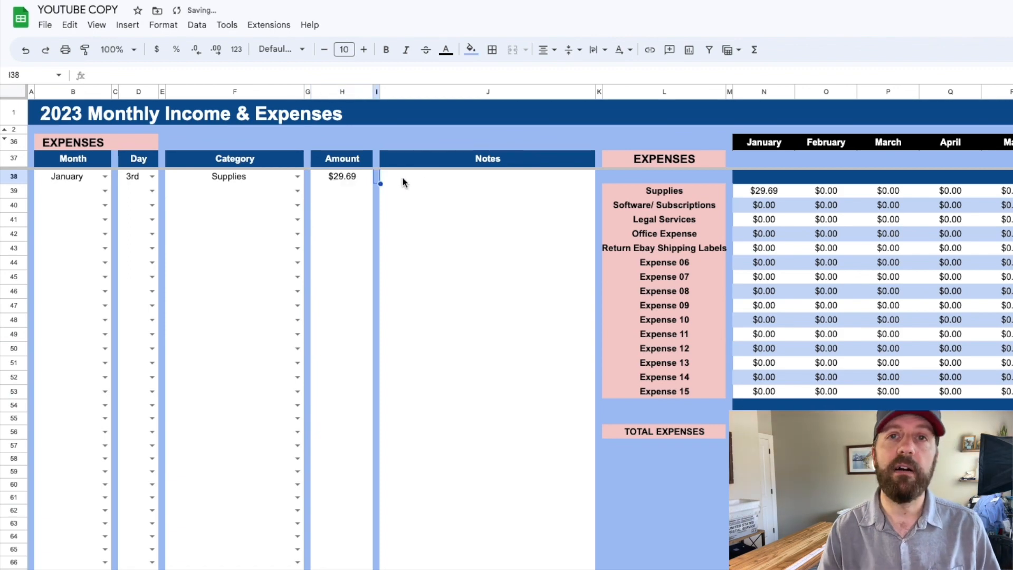
Step: Add the note "Amazon Boxes" to the Supplies expense in row 38
{"action": "left_click", "coordinate": [419, 176]}
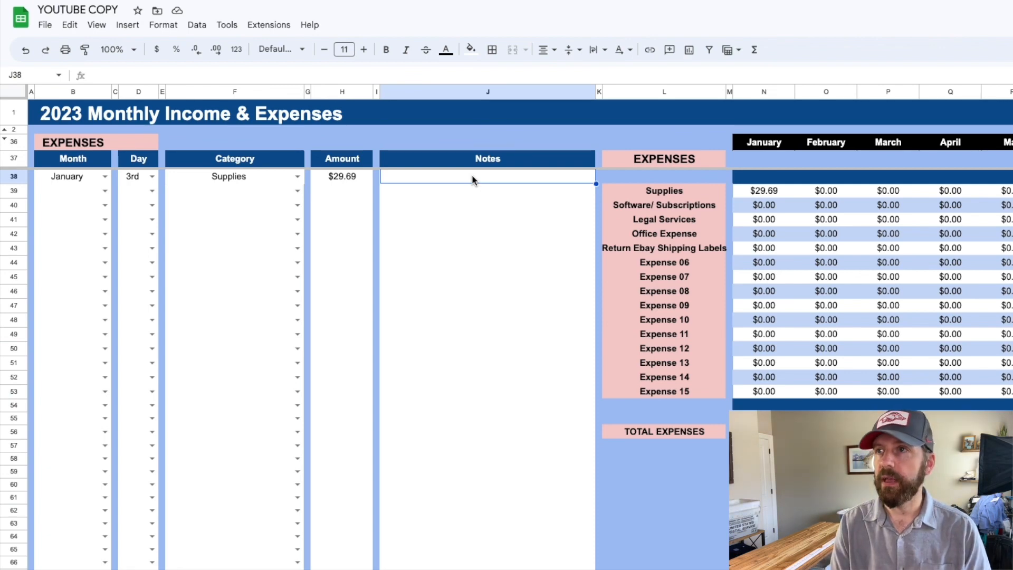
{"action": "type", "text": "Am"}
{"action": "key", "text": "BackSpace"}
{"action": "key", "text": "BackSpace"}
{"action": "type", "text": "Amazon"}
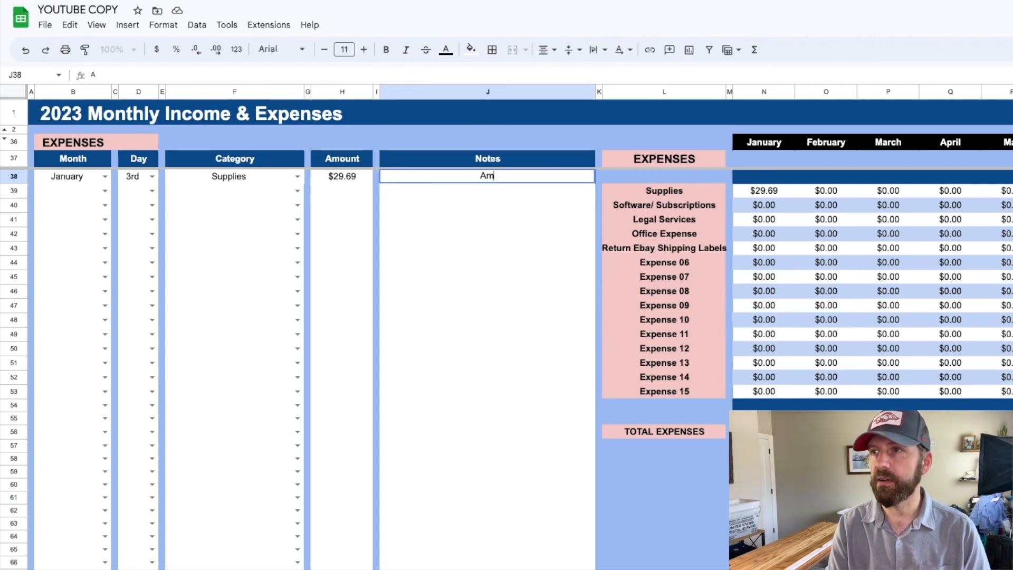
{"action": "type", "text": " Boxes"}
{"action": "key", "text": "Return"}
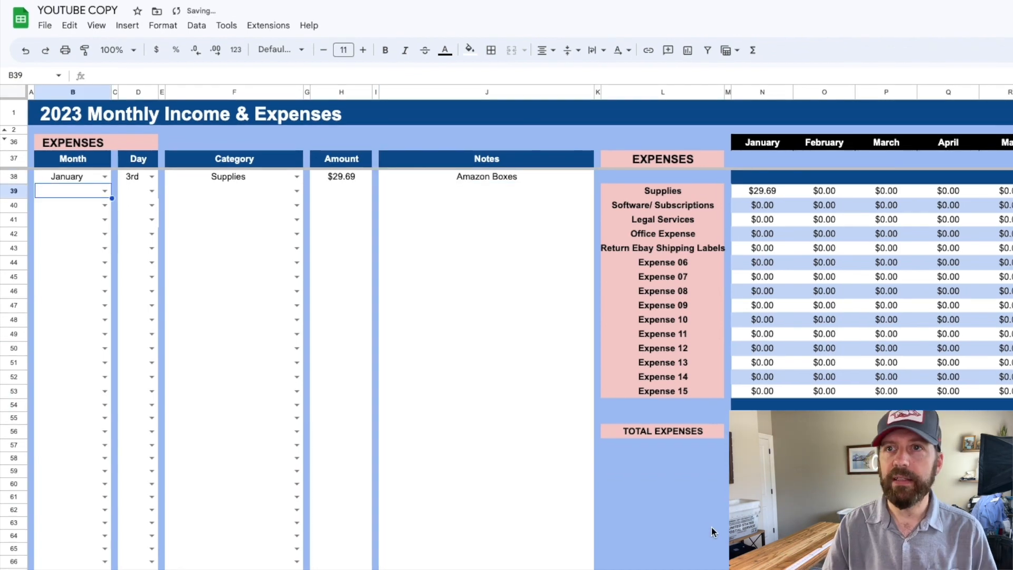
{"action": "left_click", "coordinate": [711, 527]}
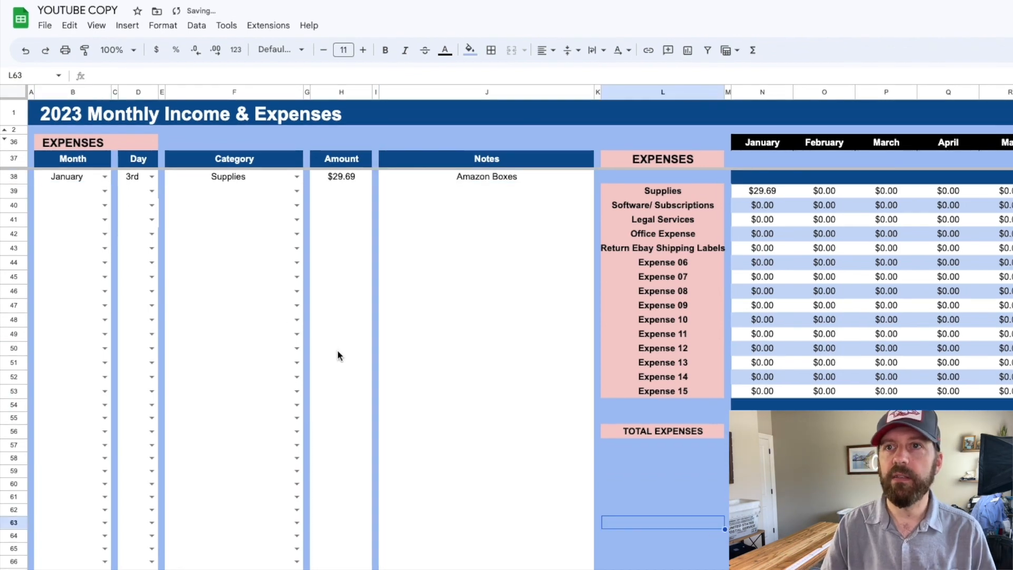
Step: Date the second expense entry in row 39 with month January and day 31st
{"action": "left_click", "coordinate": [105, 191]}
{"action": "left_click", "coordinate": [86, 206]}
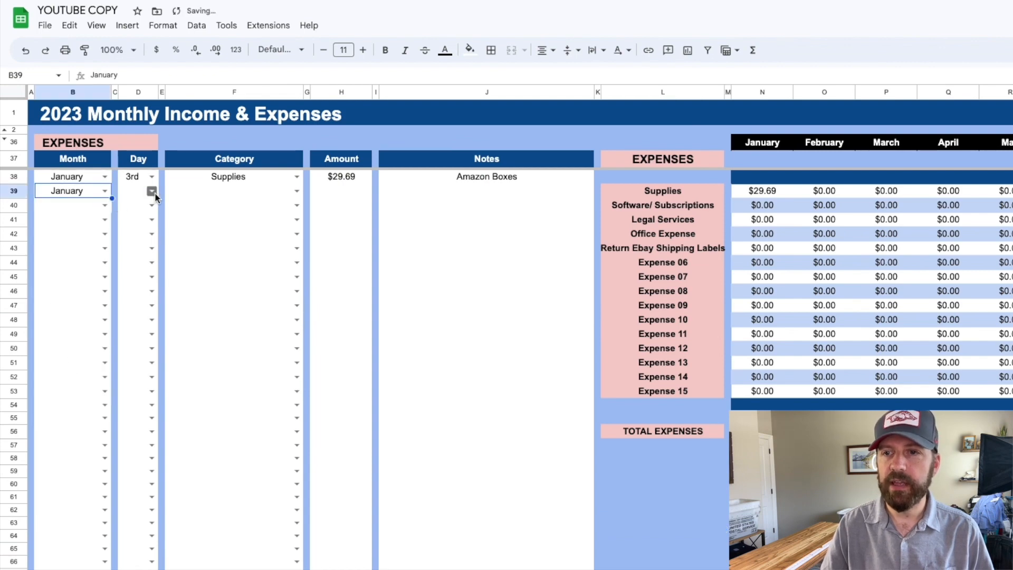
{"action": "left_click", "coordinate": [151, 191]}
{"action": "scroll", "coordinate": [145, 422], "scroll_direction": "down", "scroll_amount": 2}
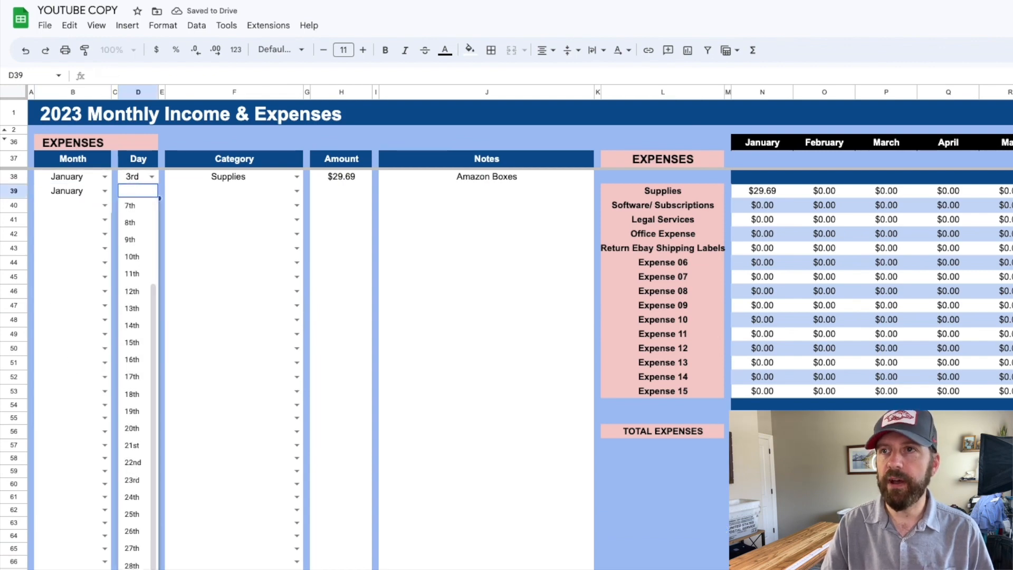
{"action": "left_click", "coordinate": [134, 569]}
Step: Assign the January 31st expense to the Software/ Subscriptions category with an amount of 45
{"action": "left_click", "coordinate": [297, 191]}
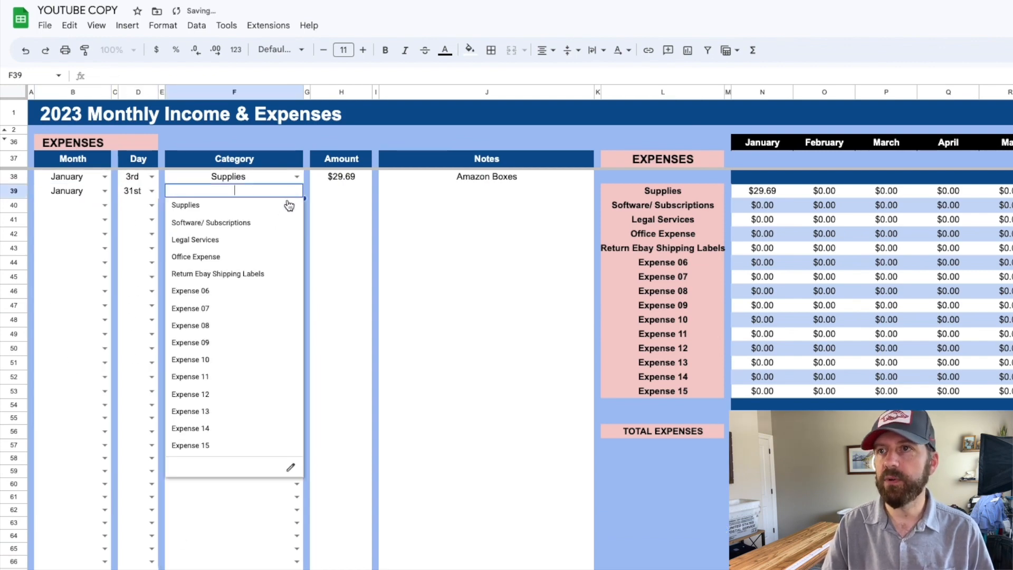
{"action": "left_click", "coordinate": [267, 222]}
{"action": "left_click", "coordinate": [334, 195]}
{"action": "type", "text": "45"}
{"action": "key", "text": "Tab"}
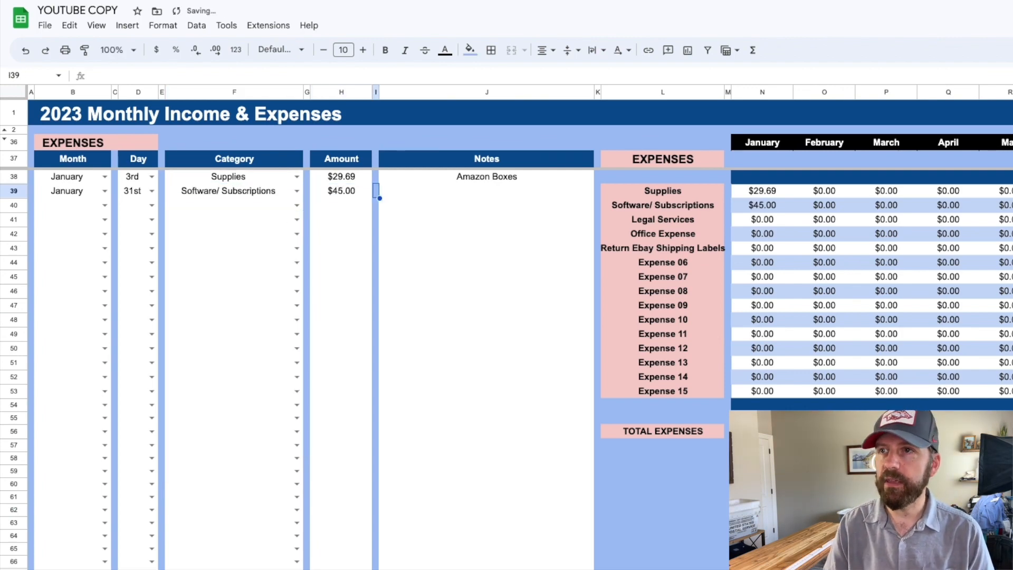
Step: Add the note "Vendoo Monthly Service" to the expense in row 39
{"action": "left_click", "coordinate": [477, 191]}
{"action": "type", "text": "Vendoo "}
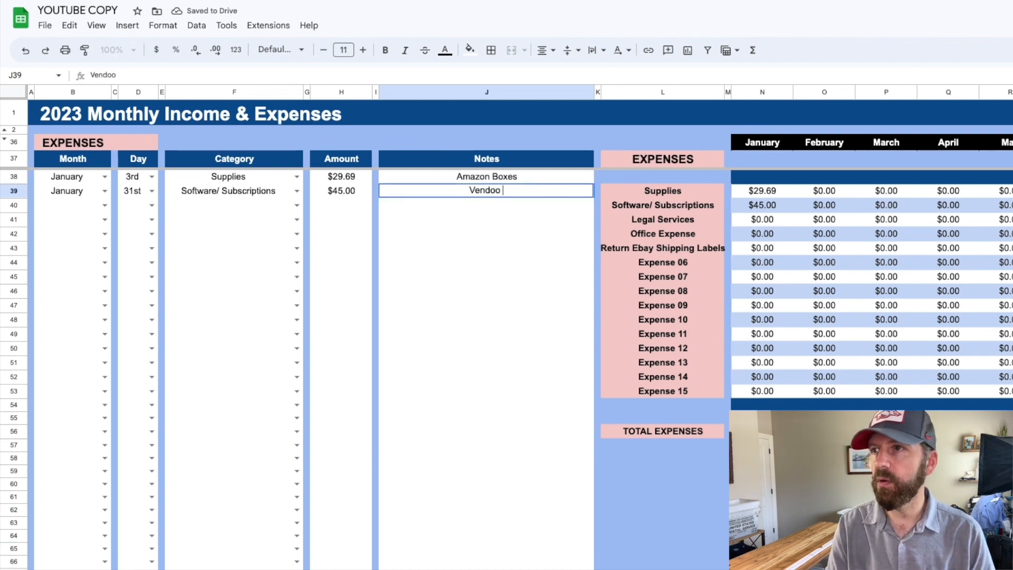
{"action": "type", "text": "Monthly Serv"}
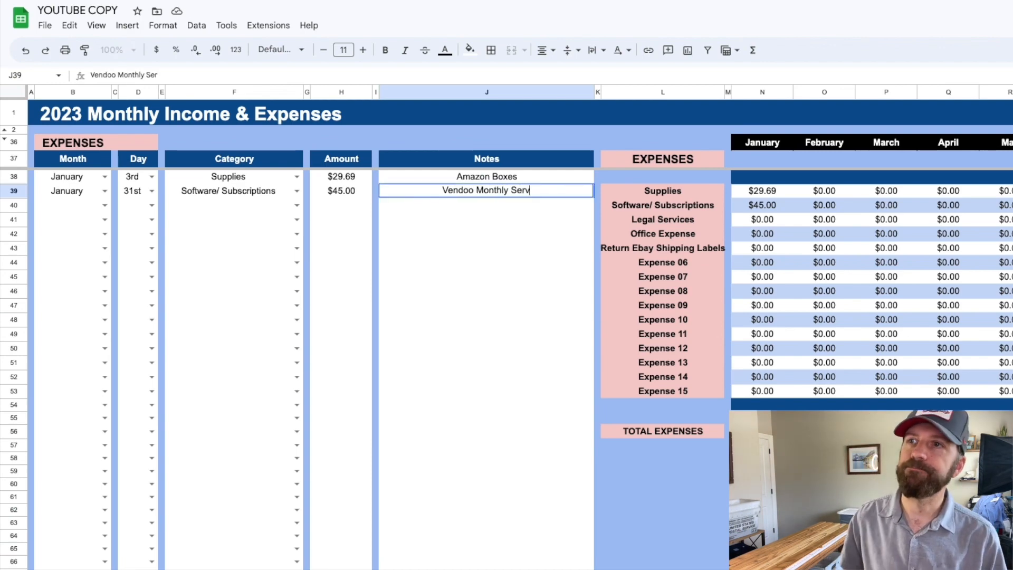
{"action": "type", "text": "ice"}
{"action": "key", "text": "Return"}
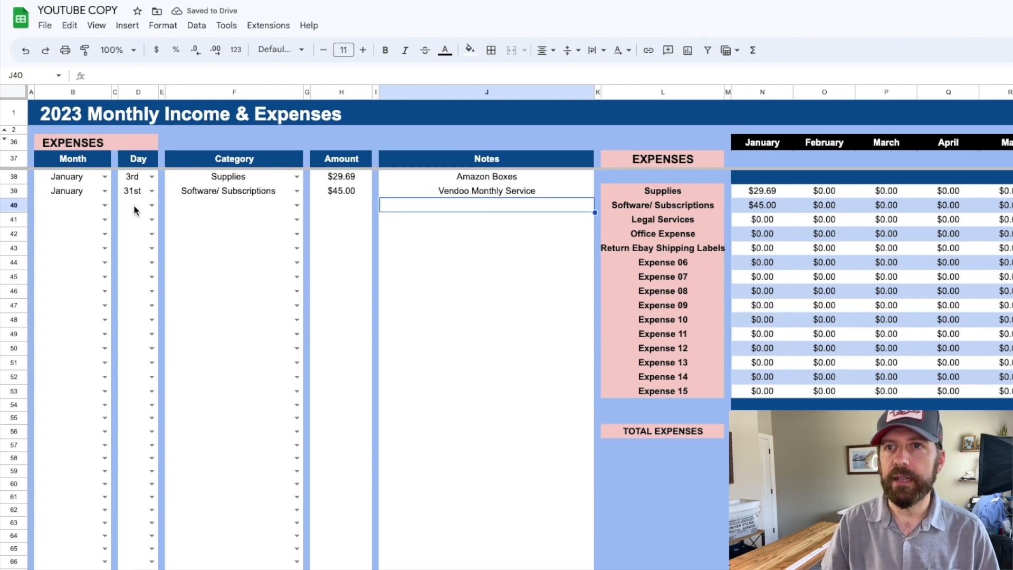
Step: Date the third expense entry in row 40 with month February and day 5th
{"action": "left_click", "coordinate": [105, 205]}
{"action": "left_click", "coordinate": [79, 234]}
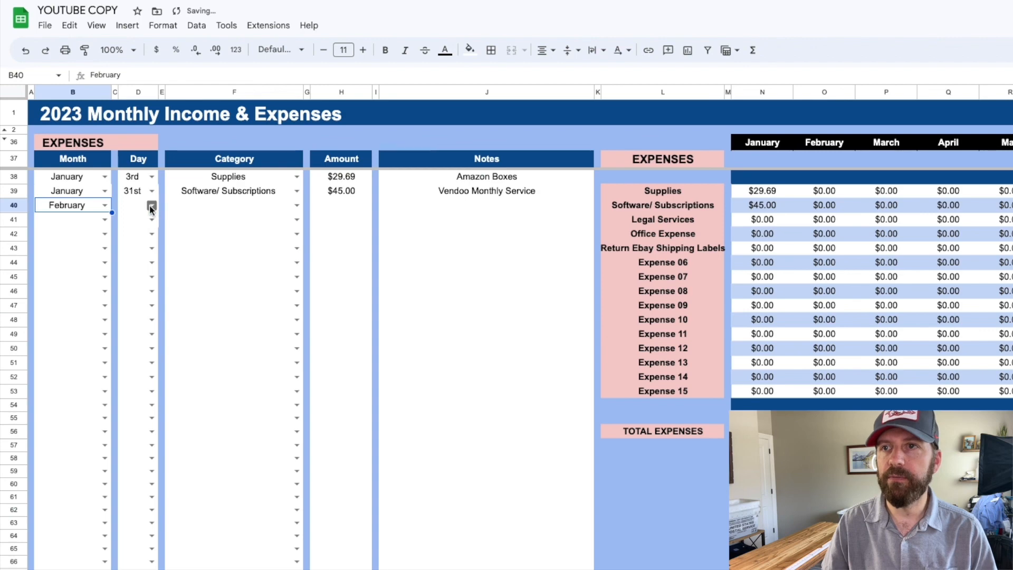
{"action": "left_click", "coordinate": [152, 205]}
{"action": "left_click", "coordinate": [131, 288]}
Step: Assign the February 5th expense in row 40 to the Supplies category with an amount of 12
{"action": "left_click", "coordinate": [296, 205]}
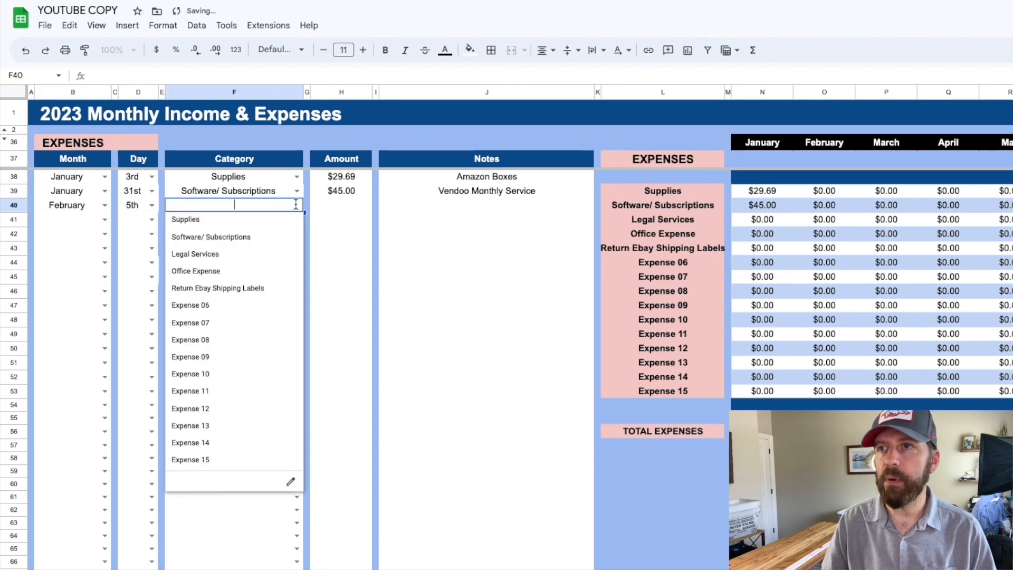
{"action": "left_click", "coordinate": [284, 222]}
{"action": "left_click", "coordinate": [354, 209]}
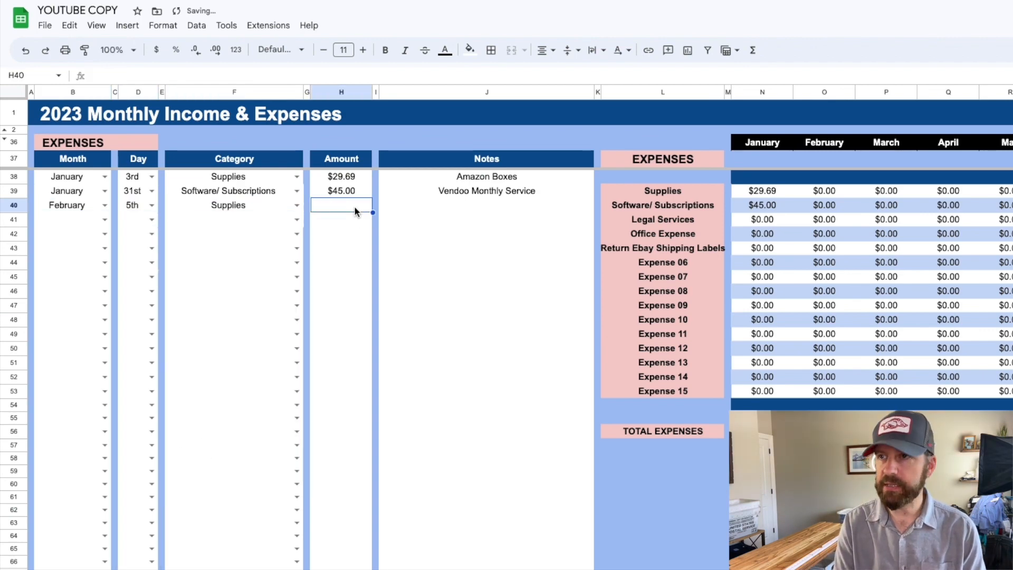
{"action": "type", "text": "12"}
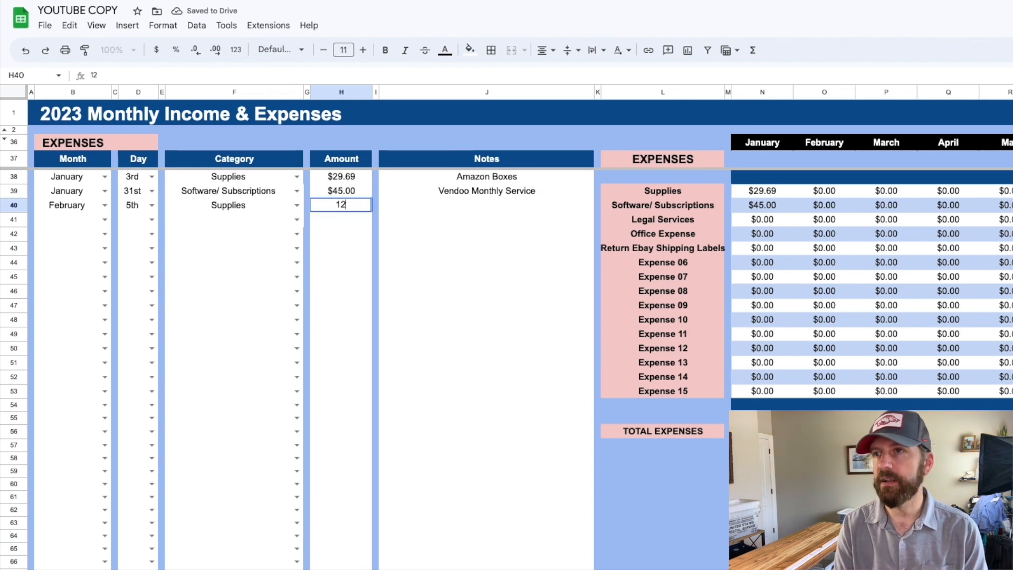
Step: Add the note "Pens on Amazon" to the Supplies expense in row 40
{"action": "key", "text": "Tab"}
{"action": "key", "text": "Tab"}
{"action": "type", "text": "P"}
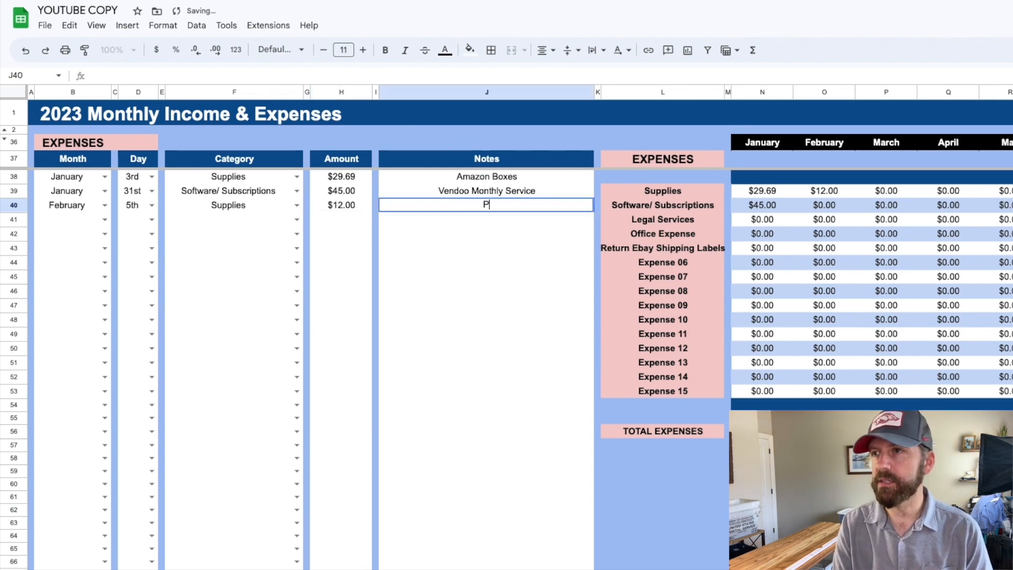
{"action": "type", "text": "ens on Amazon"}
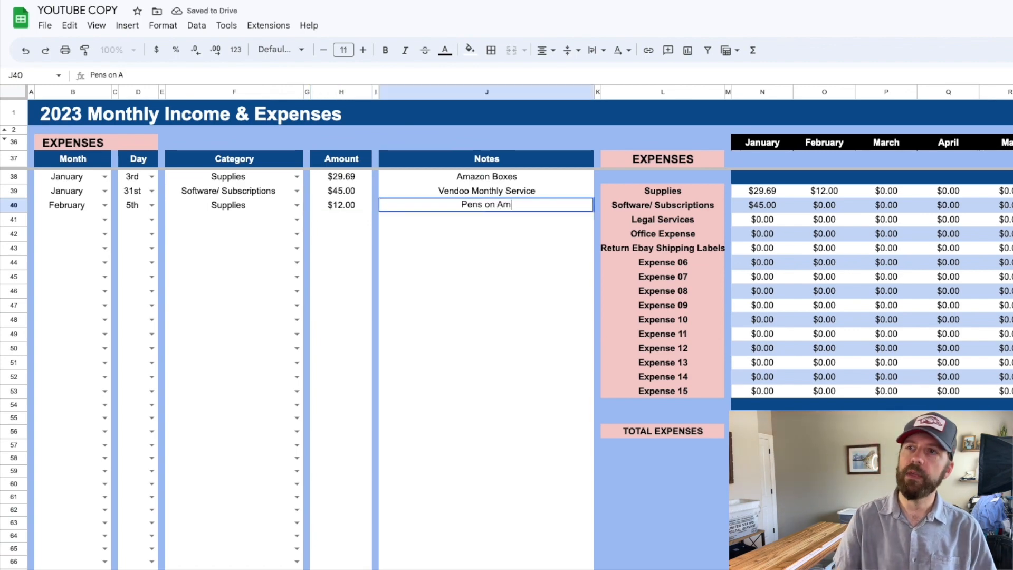
{"action": "key", "text": "shift+Tab"}
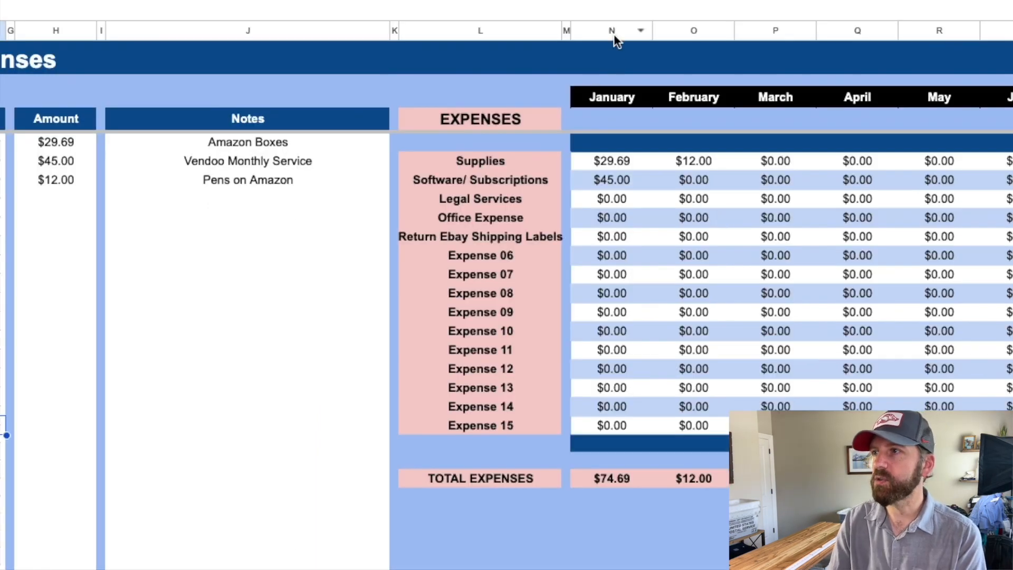
Step: Examine the January and February columns of the expense summary, including their total expenses
{"action": "left_click", "coordinate": [612, 31]}
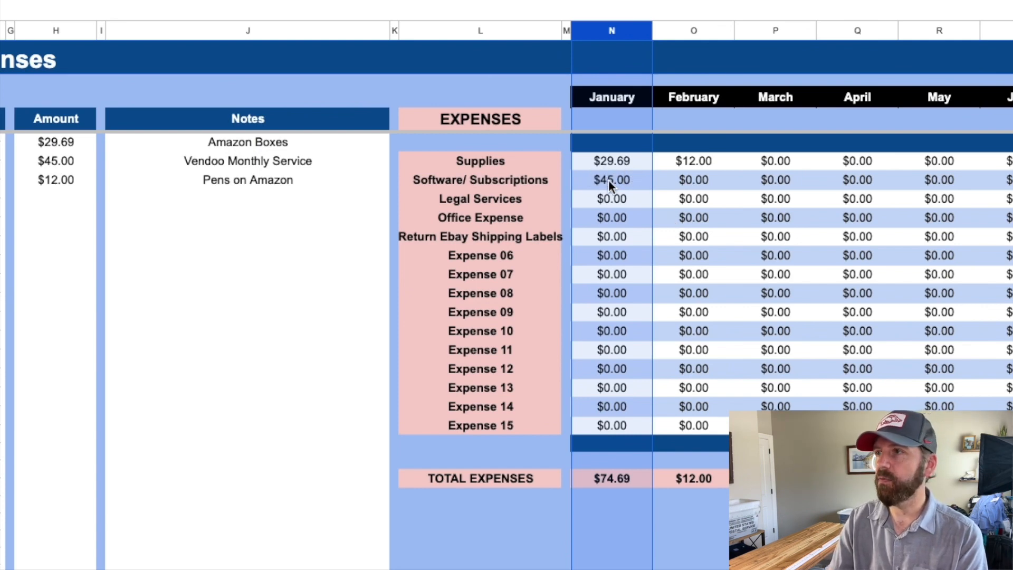
{"action": "left_click", "coordinate": [693, 31]}
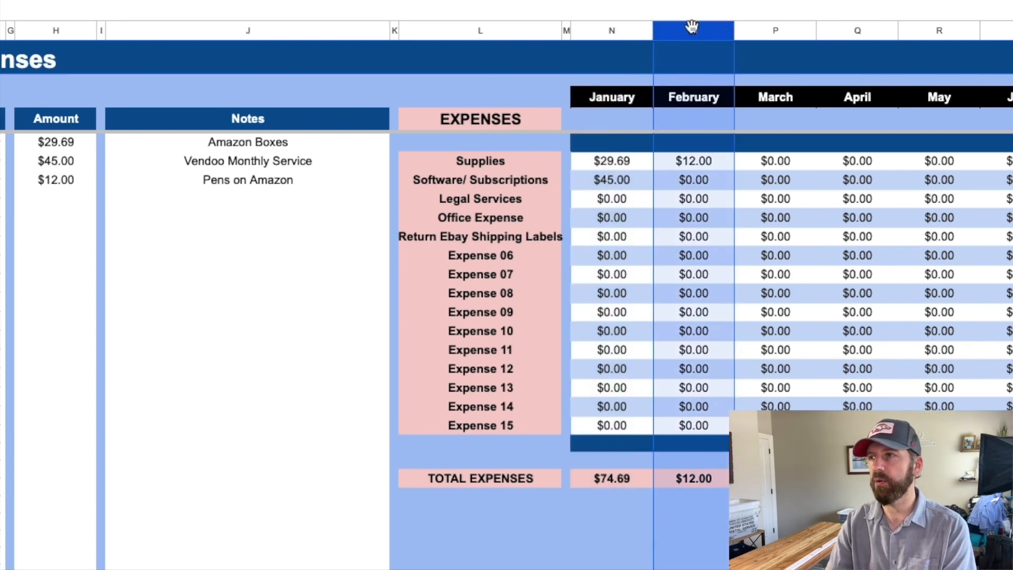
{"action": "left_click", "coordinate": [856, 509]}
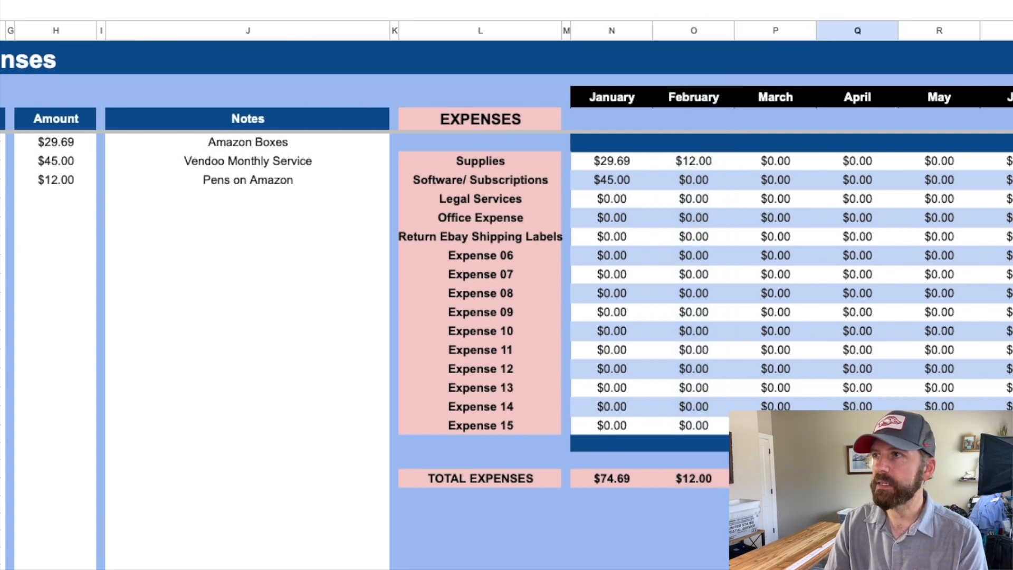
{"action": "left_click", "coordinate": [607, 33]}
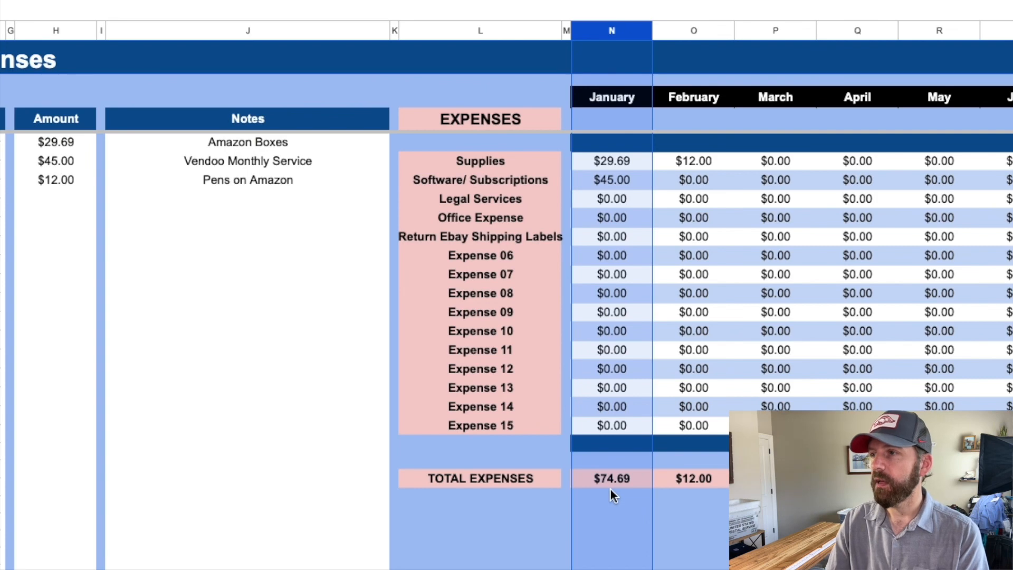
{"action": "left_click", "coordinate": [612, 497]}
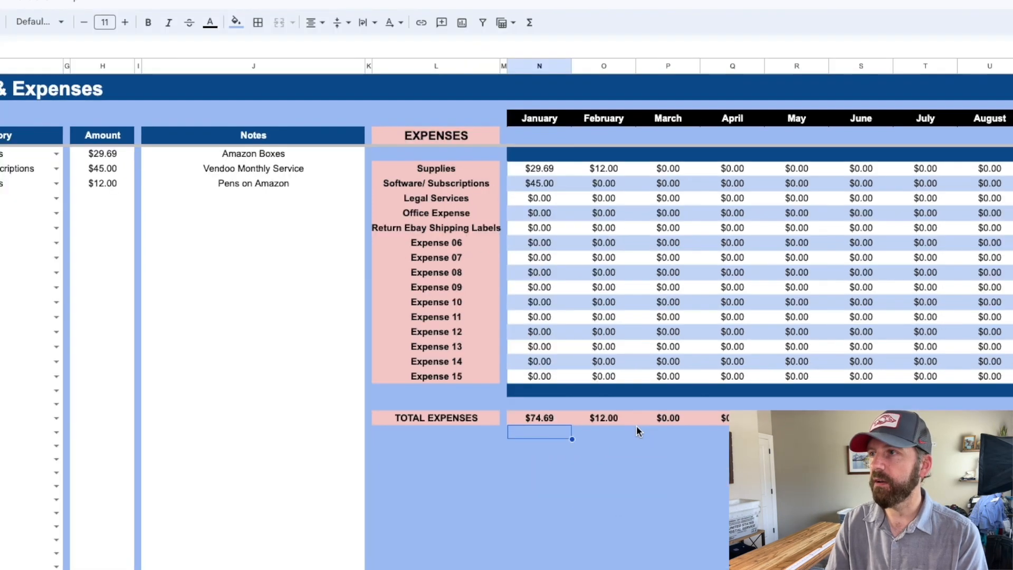
{"action": "left_click", "coordinate": [693, 478]}
Step: Review the yearly totals for the Supplies and Software/ Subscriptions categories in the expense summary
{"action": "scroll", "coordinate": [696, 482], "scroll_direction": "right", "scroll_amount": 5}
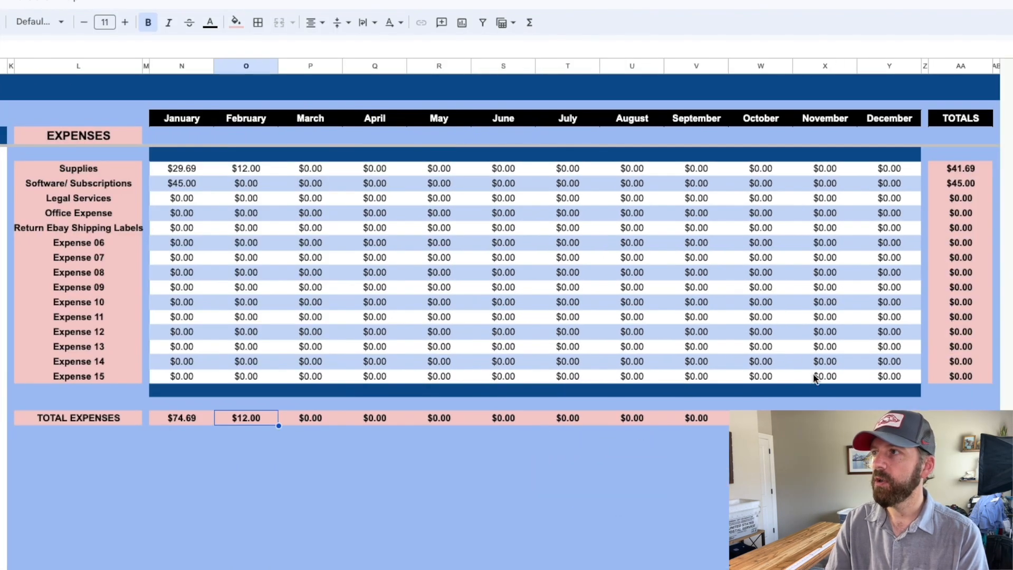
{"action": "left_click", "coordinate": [960, 170]}
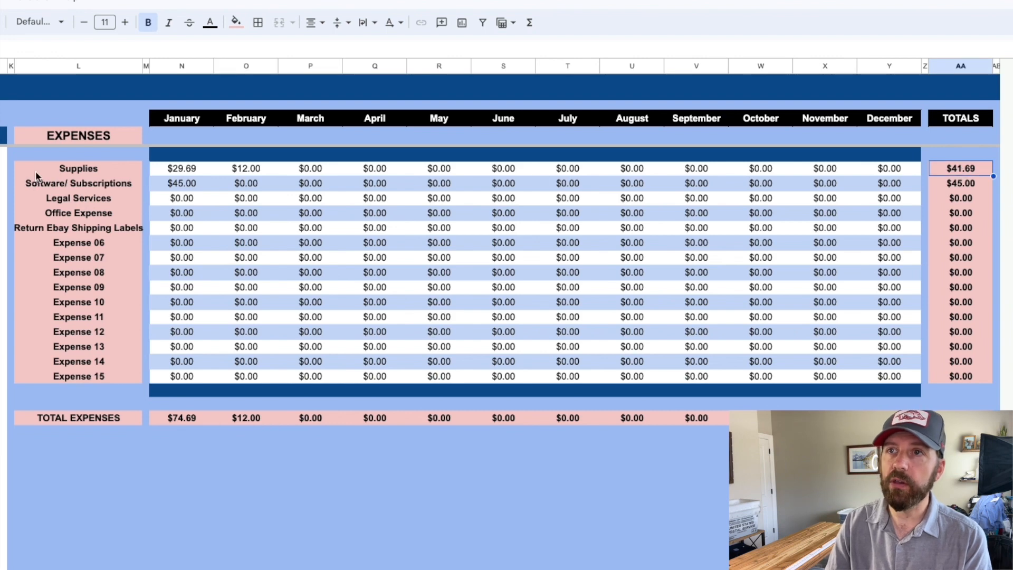
{"action": "left_click", "coordinate": [62, 171]}
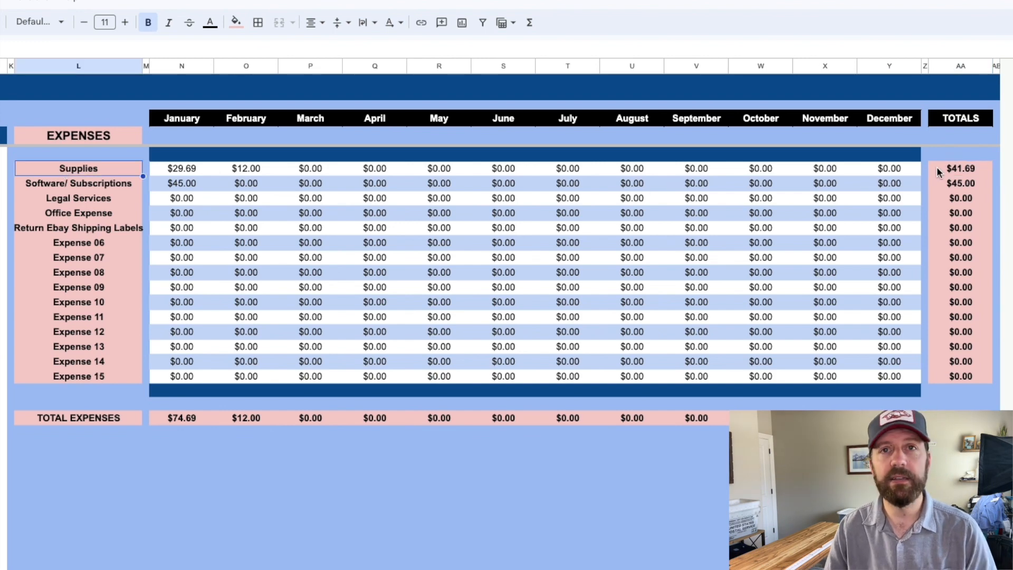
{"action": "left_click", "coordinate": [932, 170]}
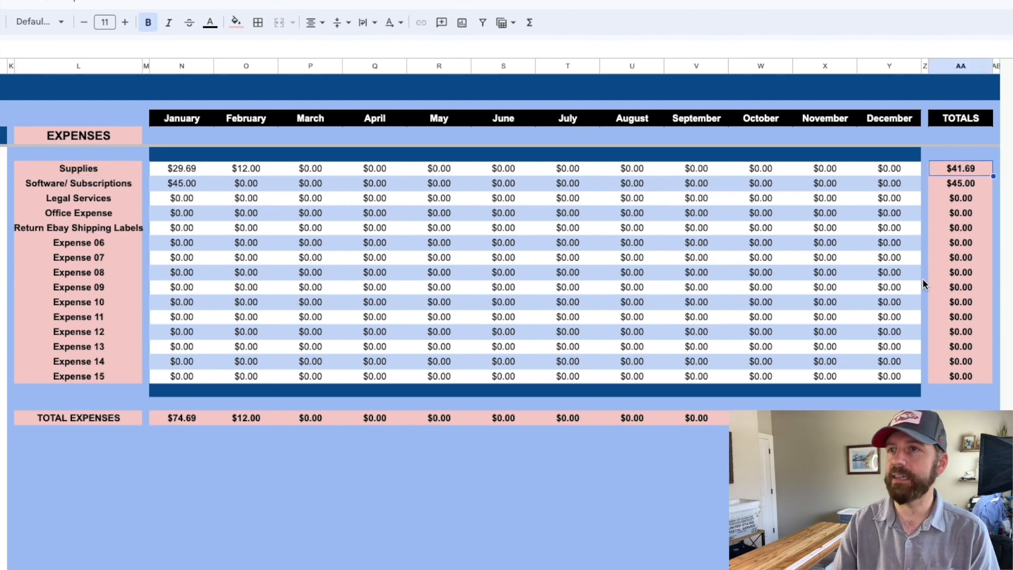
{"action": "left_click", "coordinate": [75, 184]}
{"action": "left_click", "coordinate": [965, 183]}
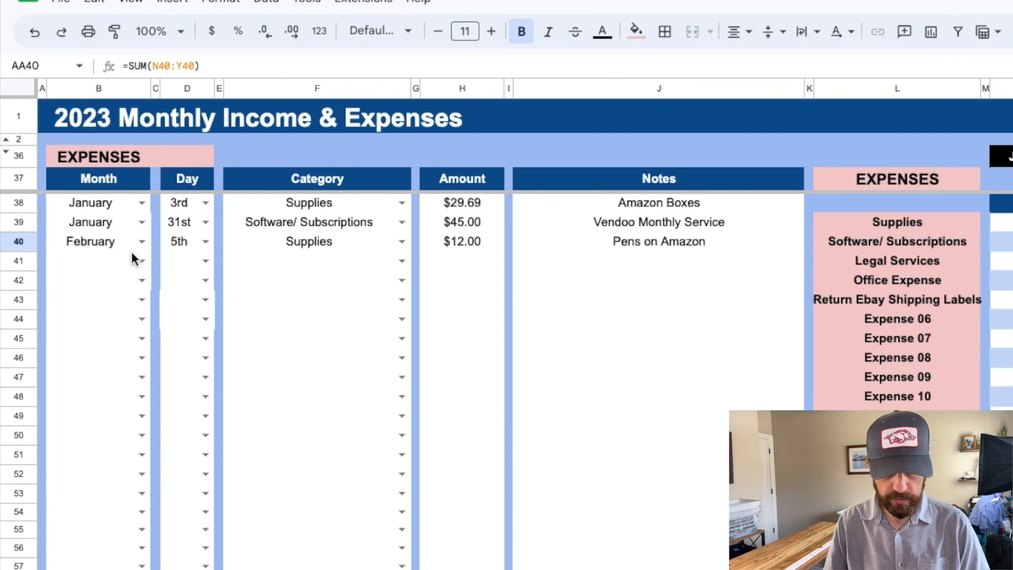
Step: Copy the February month, 5th day and Supplies category from row 40 into row 41
{"action": "left_click", "coordinate": [112, 246]}
{"action": "key", "text": "ctrl+c"}
{"action": "left_click", "coordinate": [107, 261]}
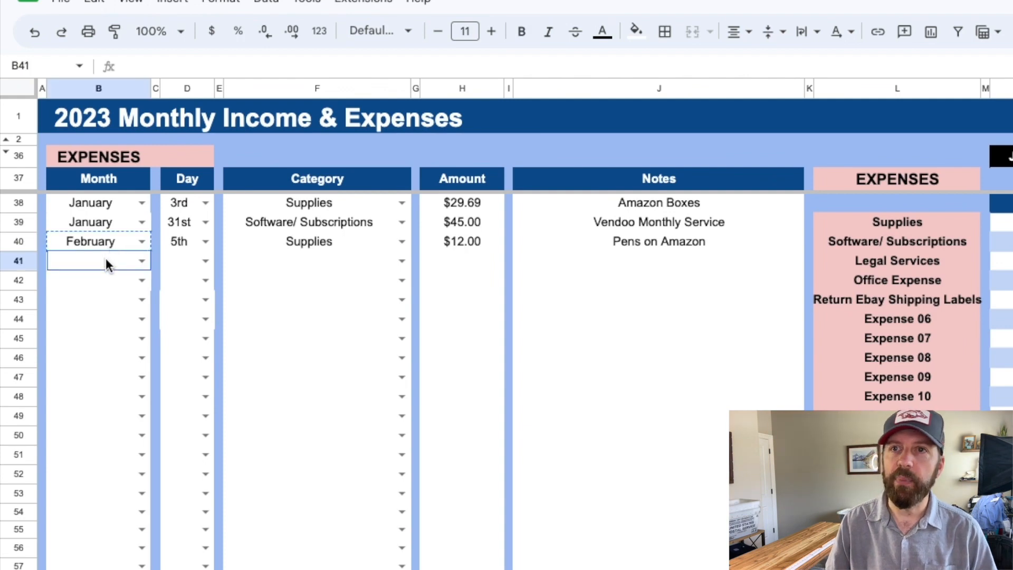
{"action": "key", "text": "ctrl+v"}
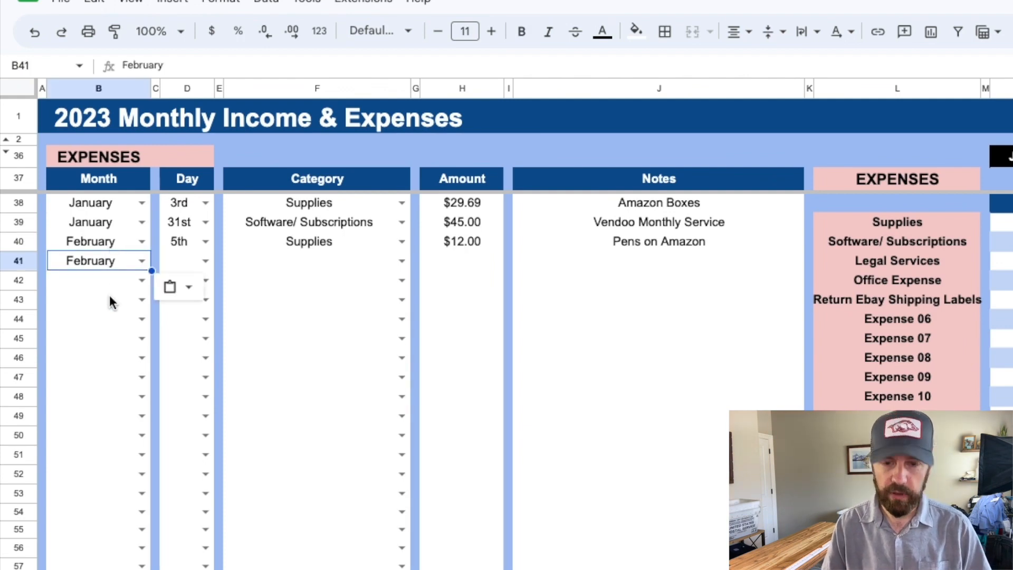
{"action": "left_click", "coordinate": [189, 247]}
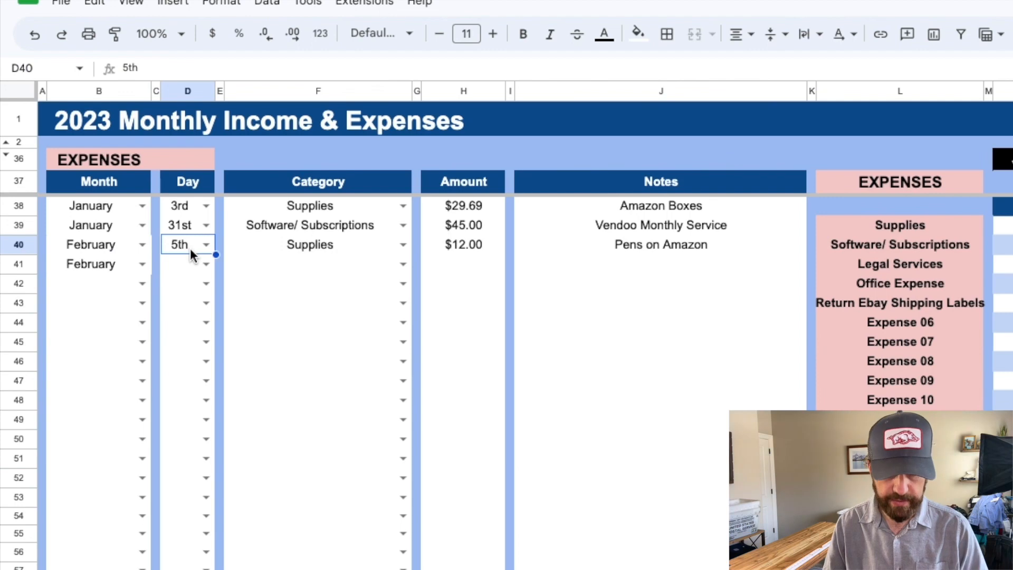
{"action": "key", "text": "ctrl+c"}
{"action": "left_click", "coordinate": [181, 265]}
{"action": "key", "text": "ctrl+v"}
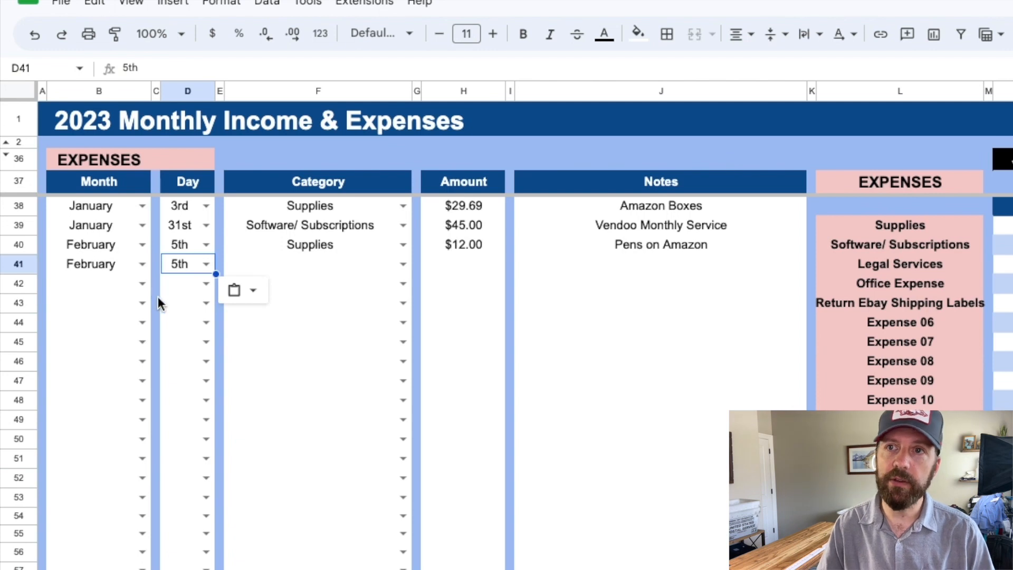
{"action": "left_click", "coordinate": [206, 284]}
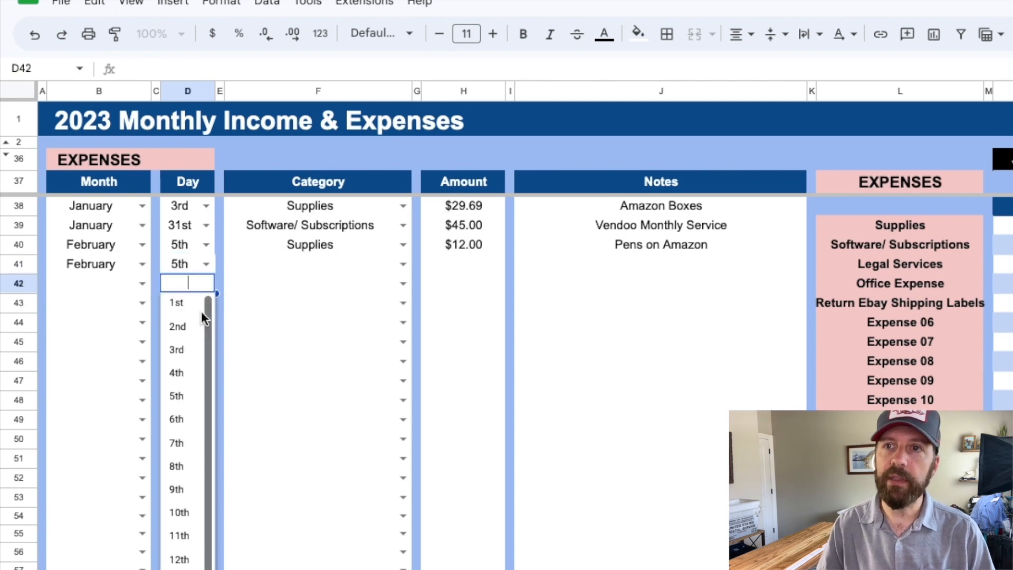
{"action": "left_click", "coordinate": [286, 290]}
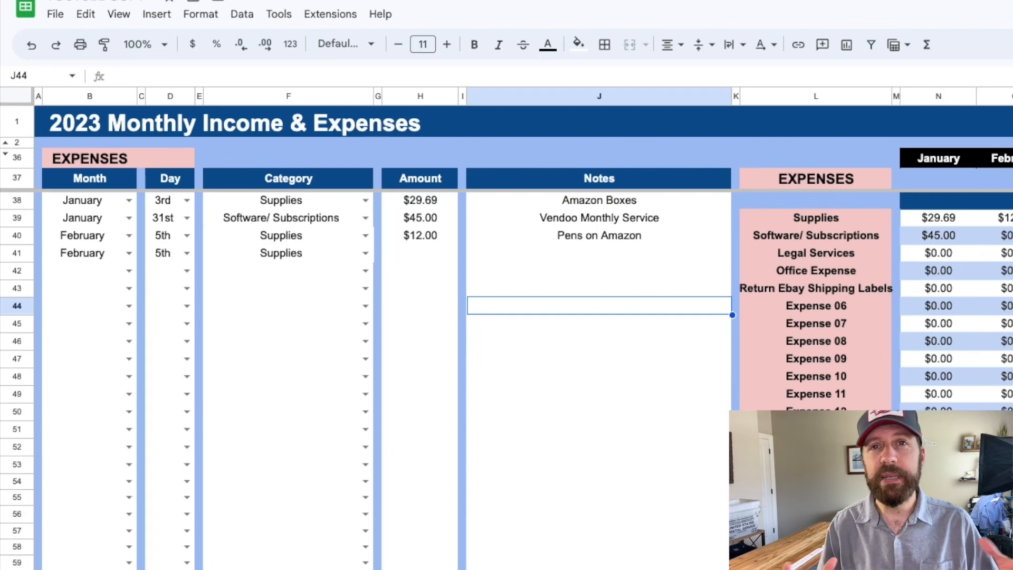
Step: Compare the category options offered in row 38 with the expense names in column L, including Supplies and Expense 06
{"action": "left_click", "coordinate": [844, 218]}
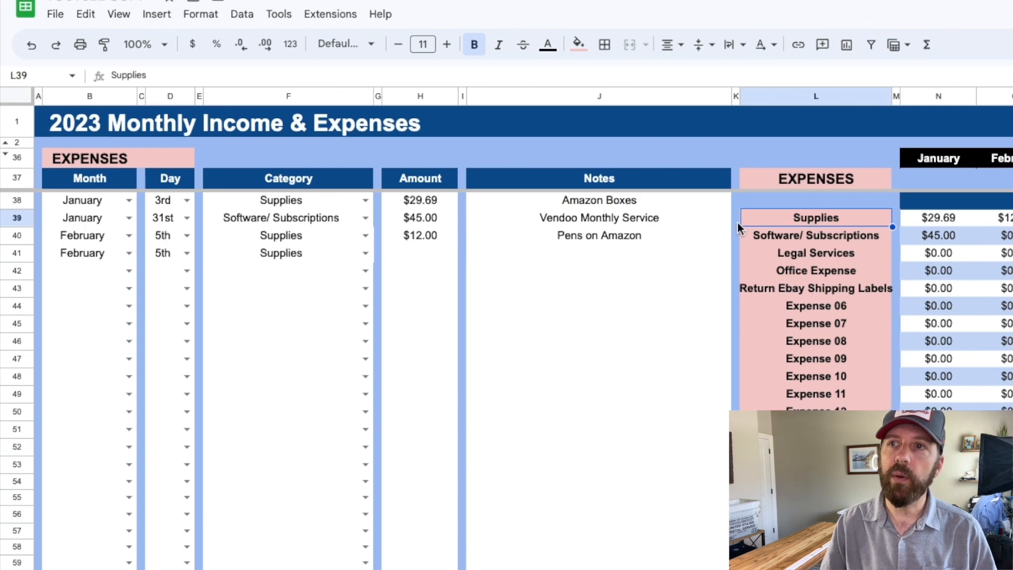
{"action": "left_click", "coordinate": [364, 201]}
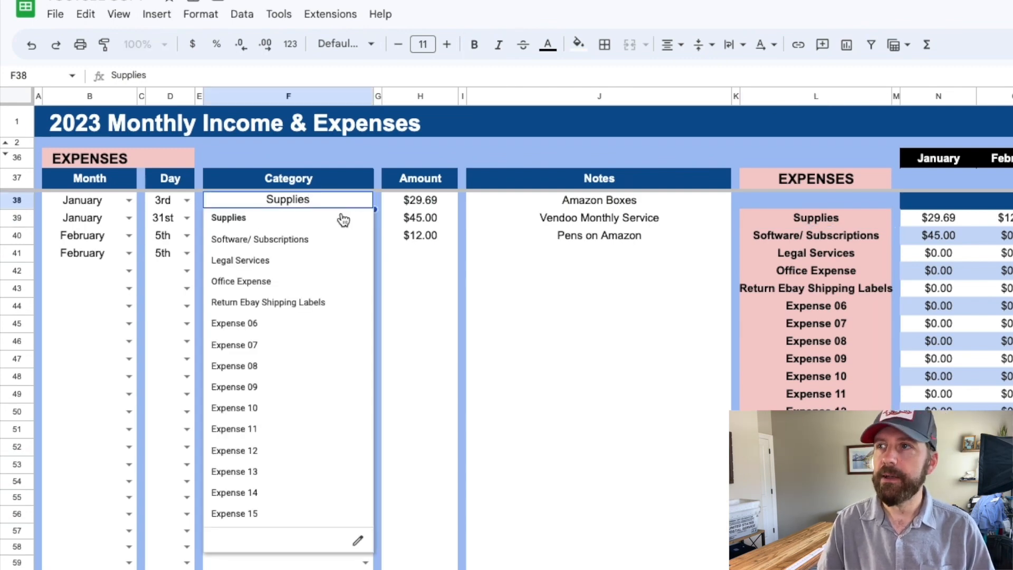
{"action": "left_click", "coordinate": [532, 262]}
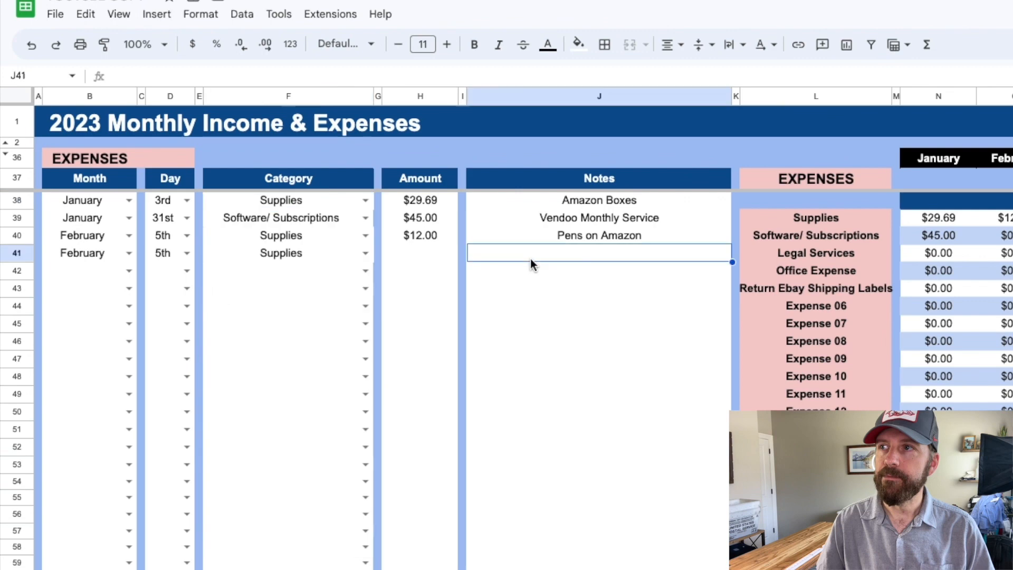
{"action": "left_click", "coordinate": [362, 201]}
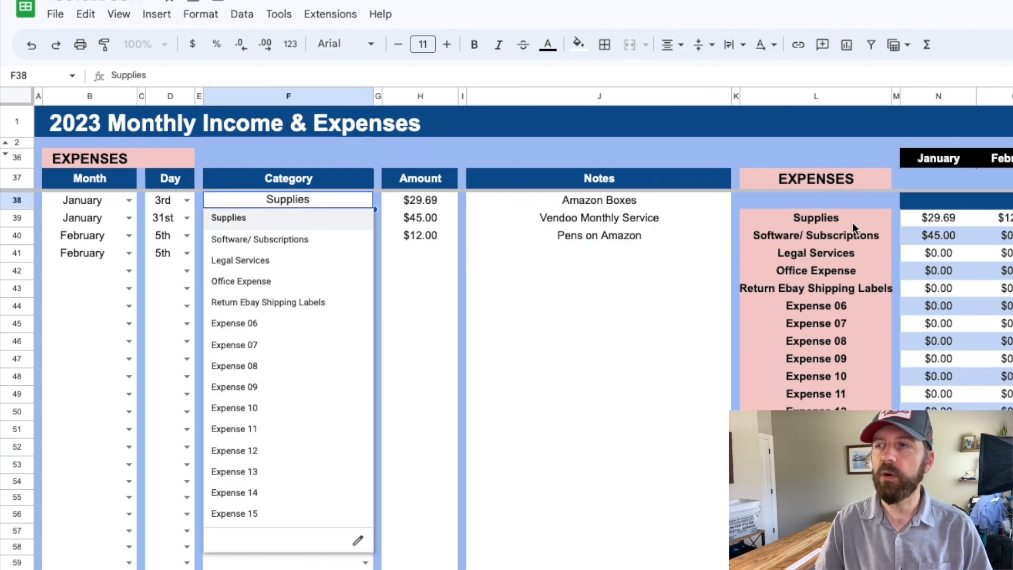
{"action": "left_click", "coordinate": [818, 306]}
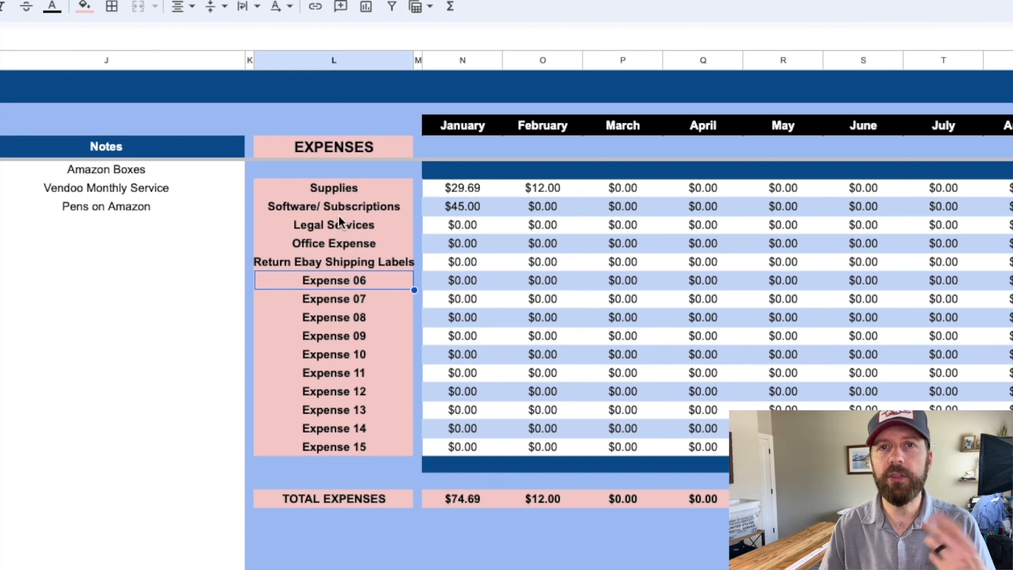
{"action": "left_click", "coordinate": [341, 191]}
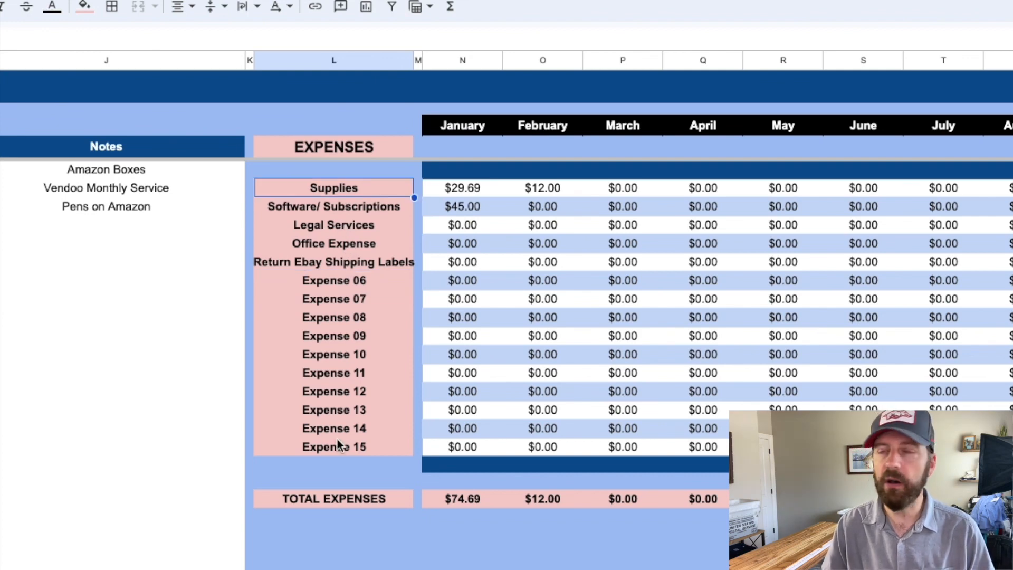
{"action": "left_click", "coordinate": [369, 280]}
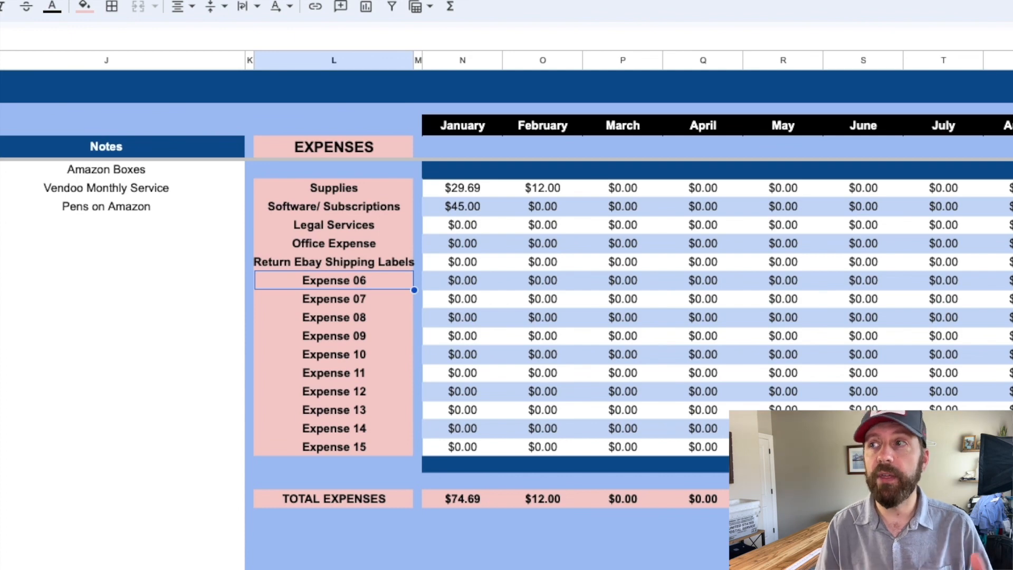
{"action": "left_click", "coordinate": [286, 195]}
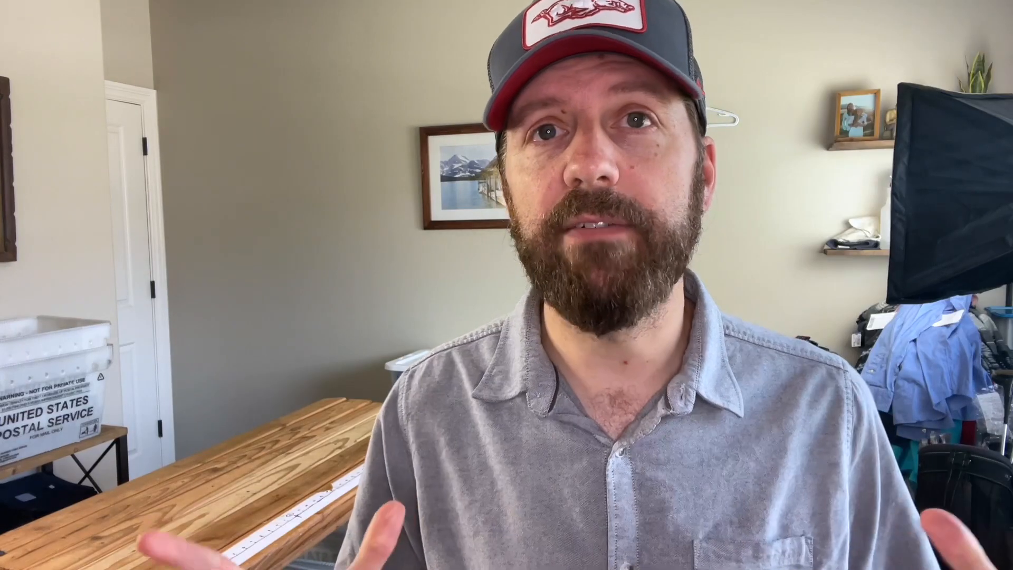